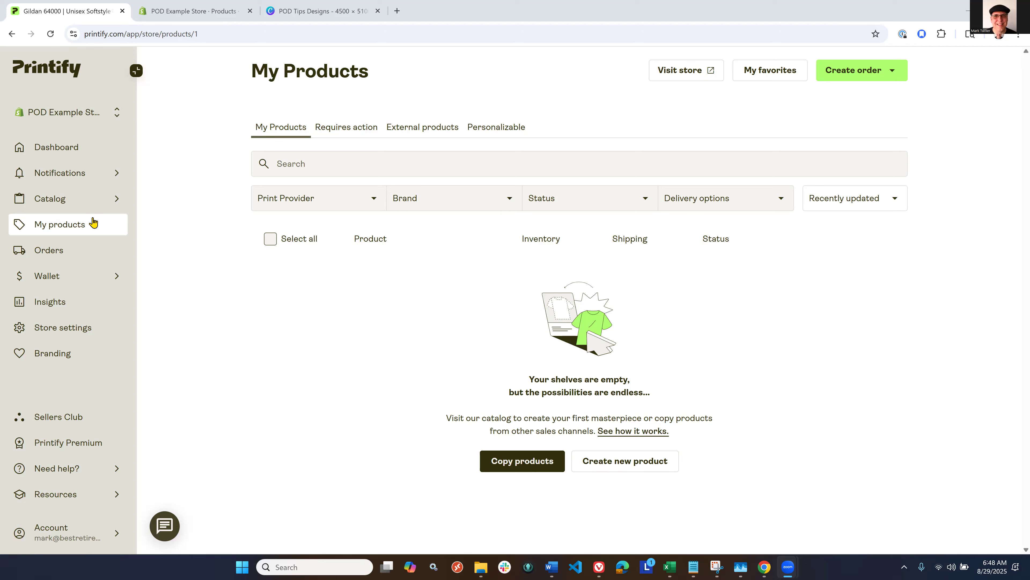
Start a new product and choose the Gildan 64000 Unisex Softstyle T-Shirt from the T-shirts category.
left_click(84, 200)
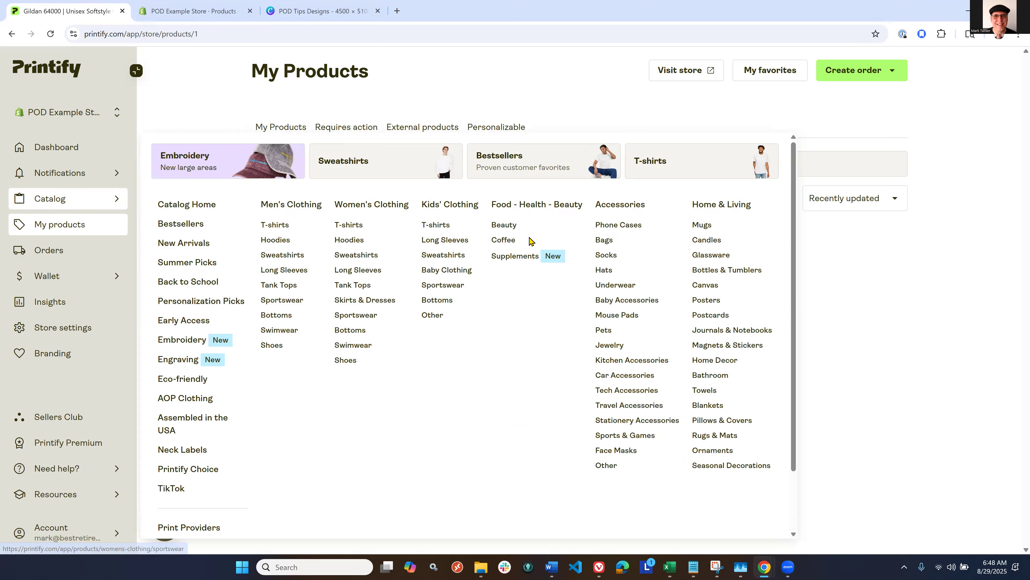
left_click(902, 364)
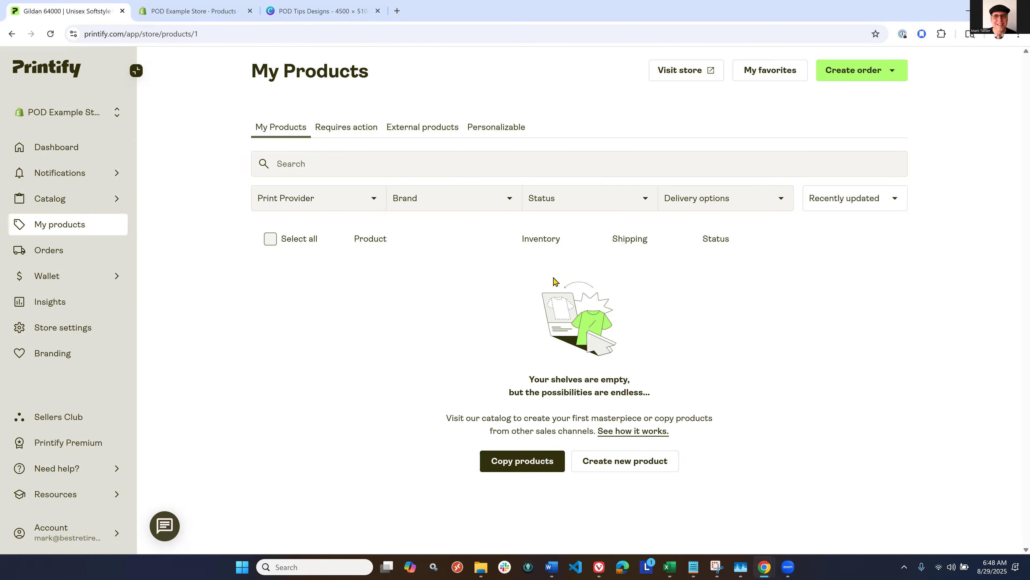
left_click(625, 460)
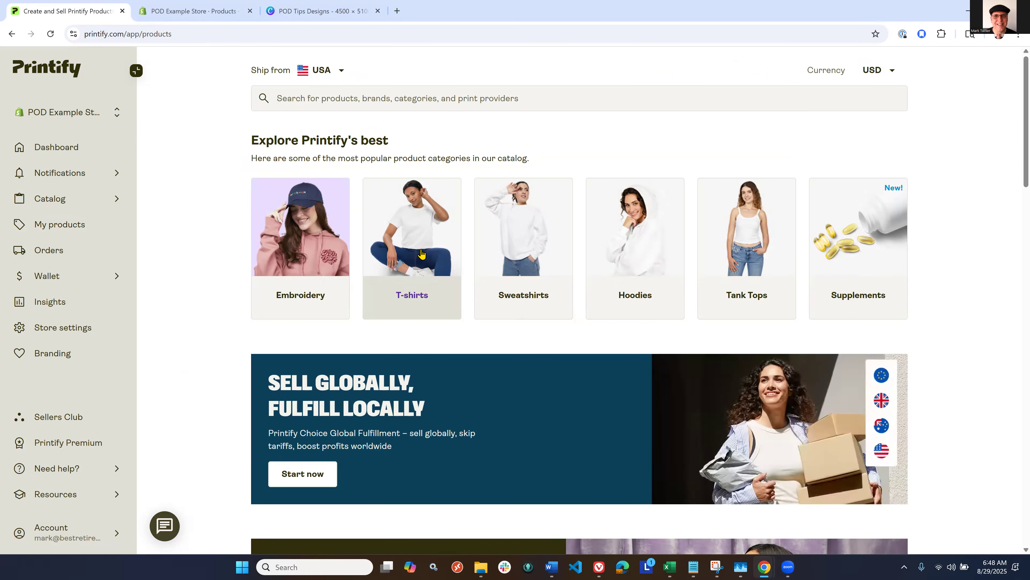
left_click(421, 252)
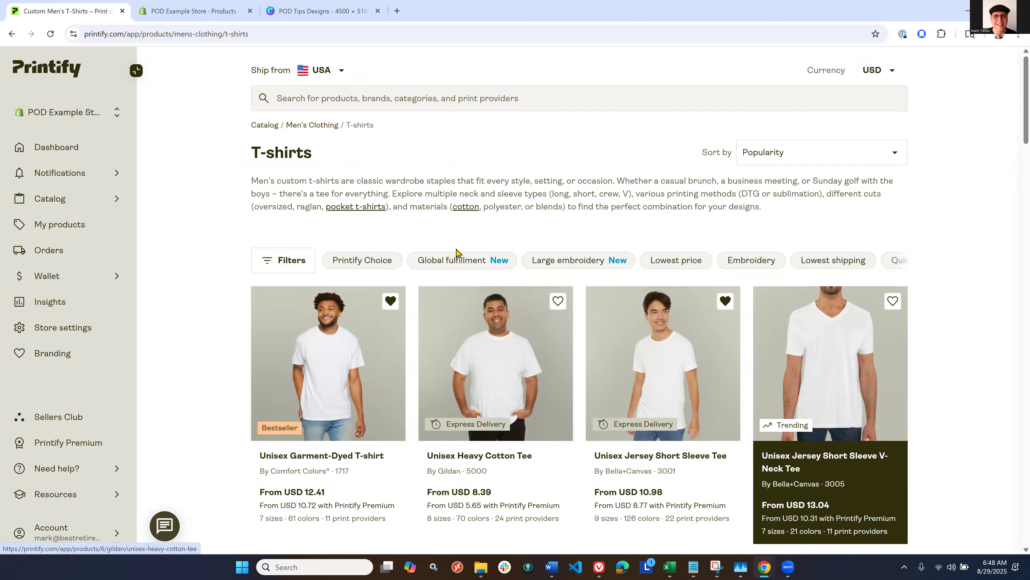
scroll(456, 251, "down", 8)
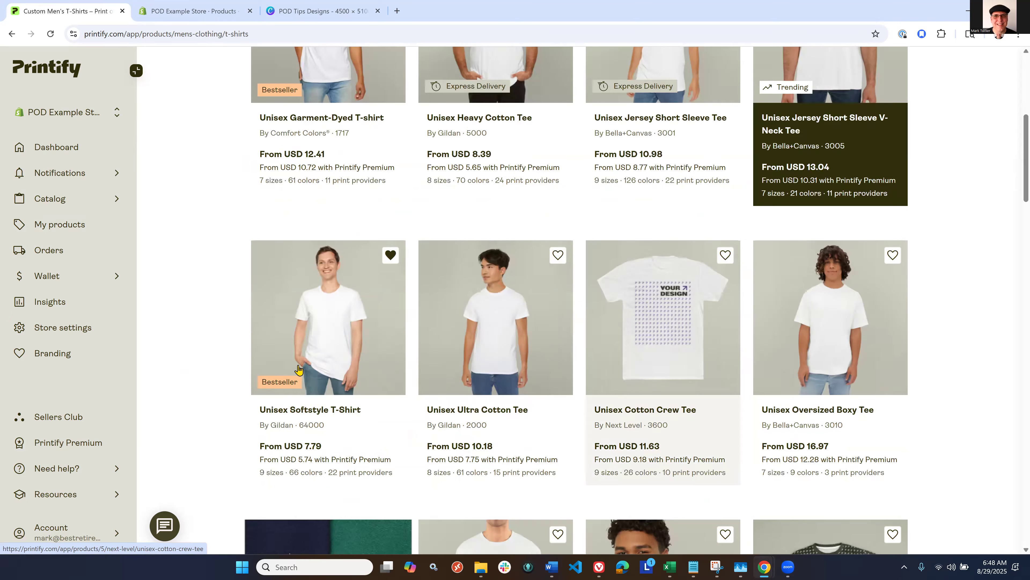
left_click(331, 367)
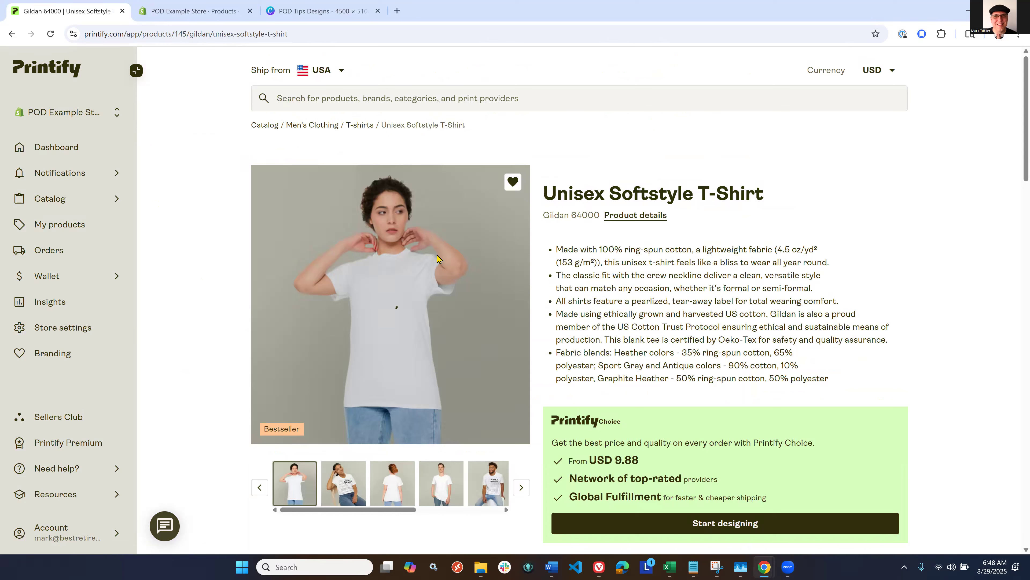
Set the T-shirt's fulfillment option to choosing the print provider manually.
scroll(437, 254, "down", 1)
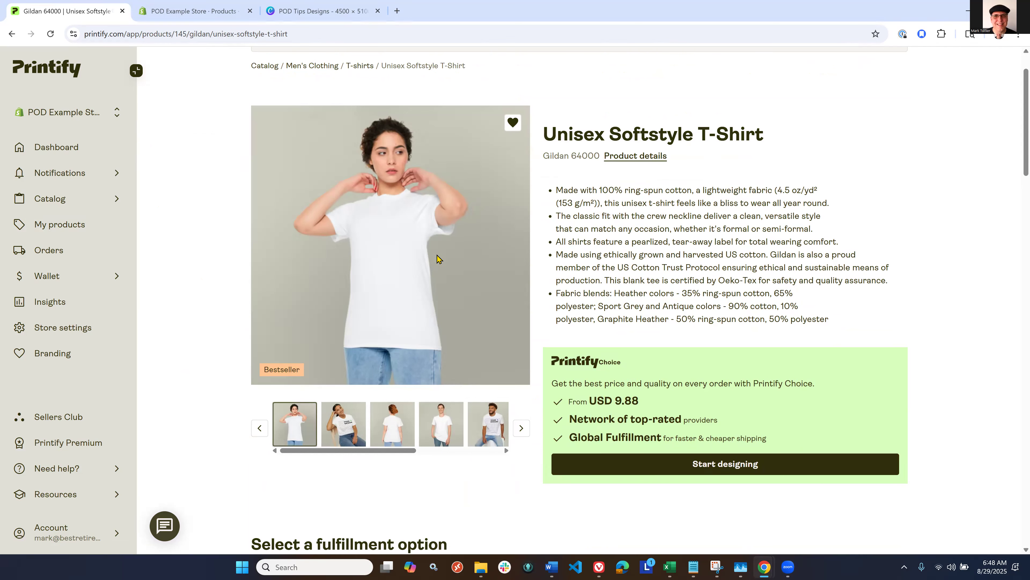
scroll(437, 254, "down", 6)
scroll(407, 242, "up", 1)
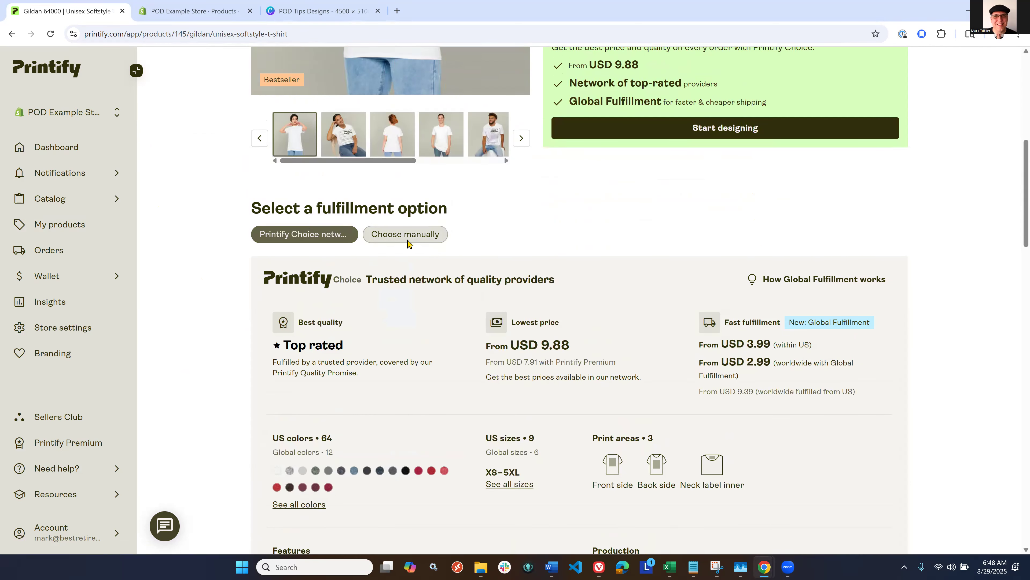
left_click(407, 242)
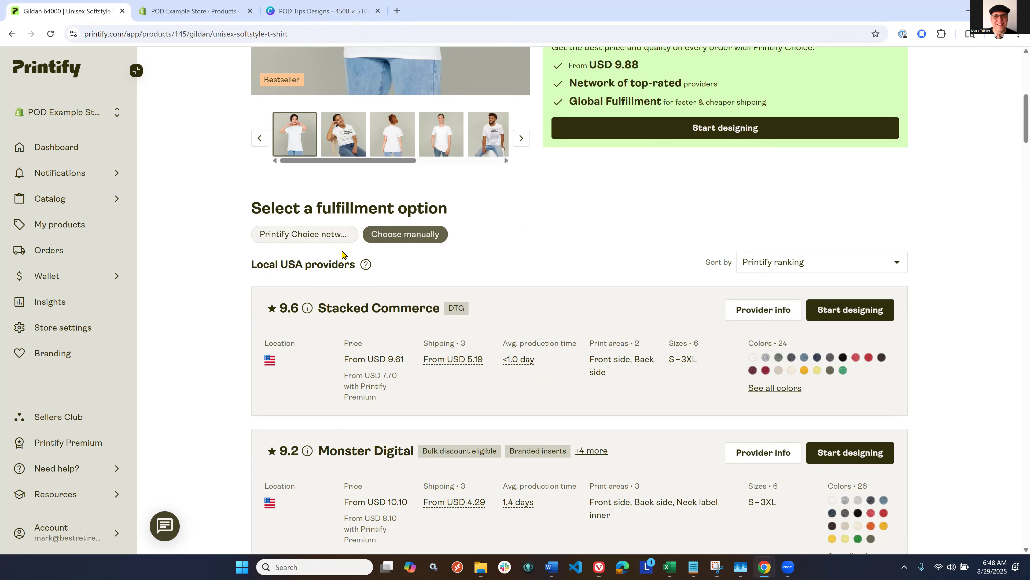
Review the local USA print providers, start designing with Monster Digital, and dismiss the offer to restore unsaved changes.
scroll(632, 200, "down", 2)
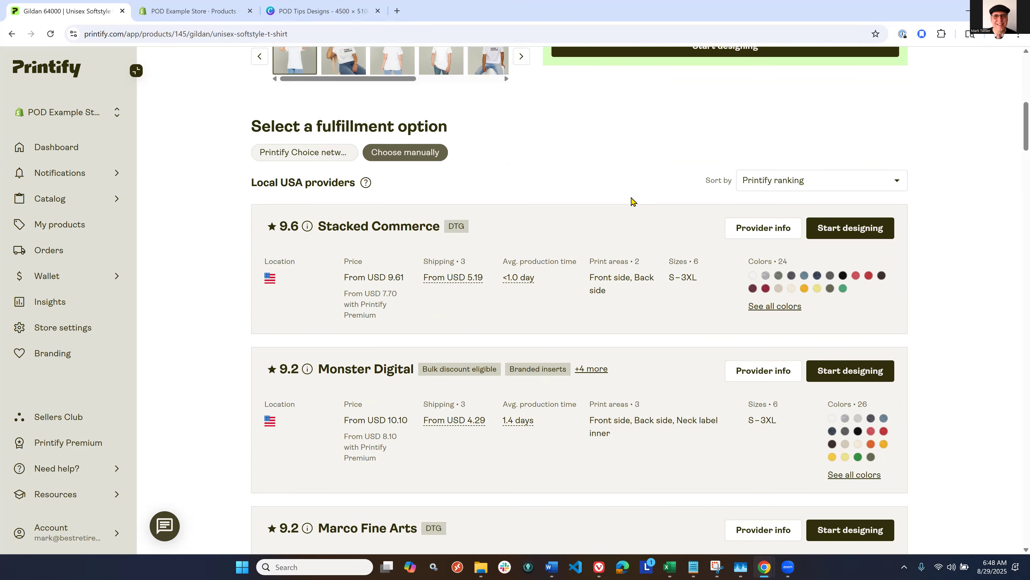
scroll(778, 258, "down", 1)
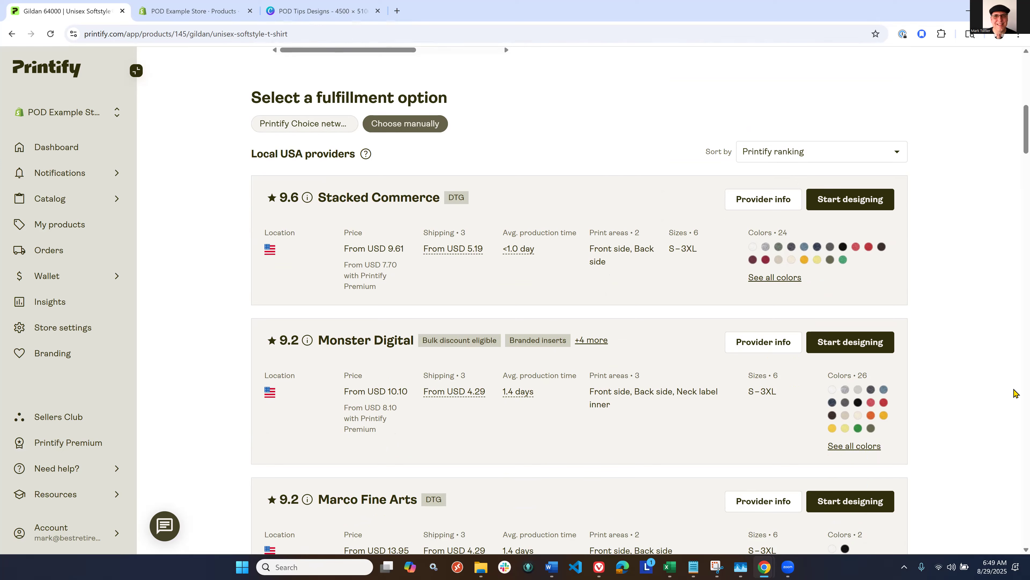
scroll(1014, 390, "down", 8)
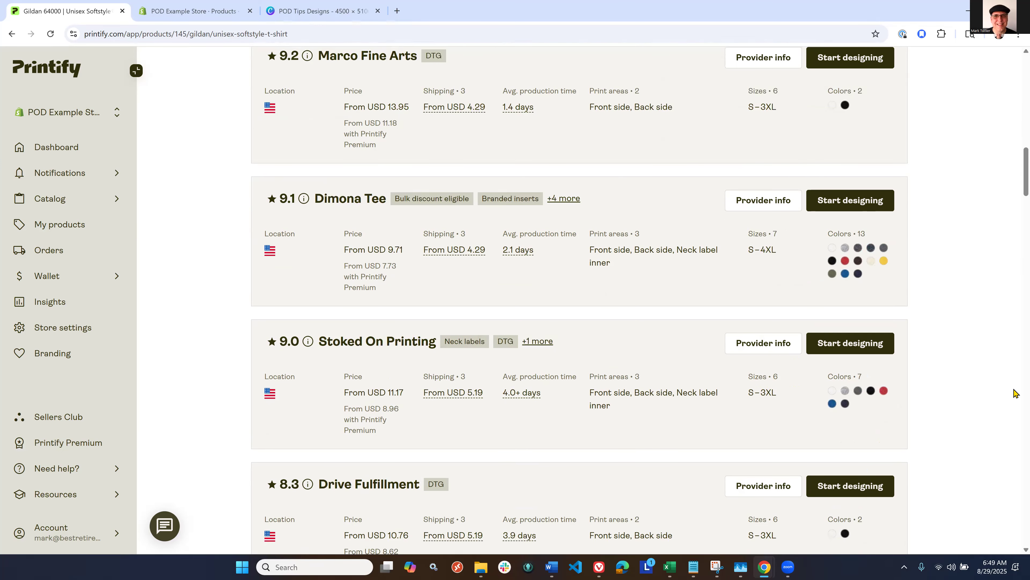
scroll(1014, 392, "down", 8)
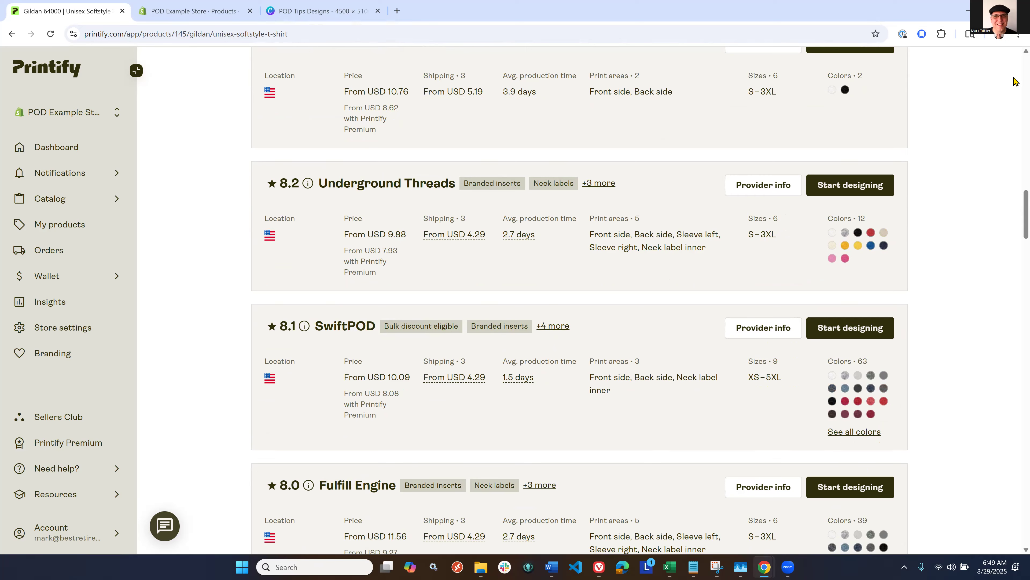
scroll(1014, 81, "up", 10)
scroll(986, 101, "up", 10)
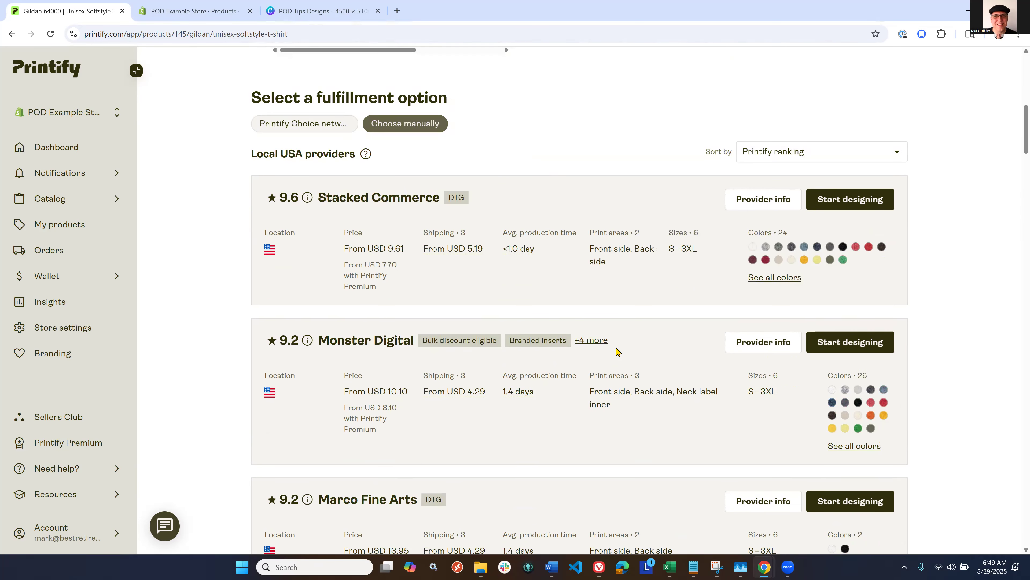
left_click(840, 342)
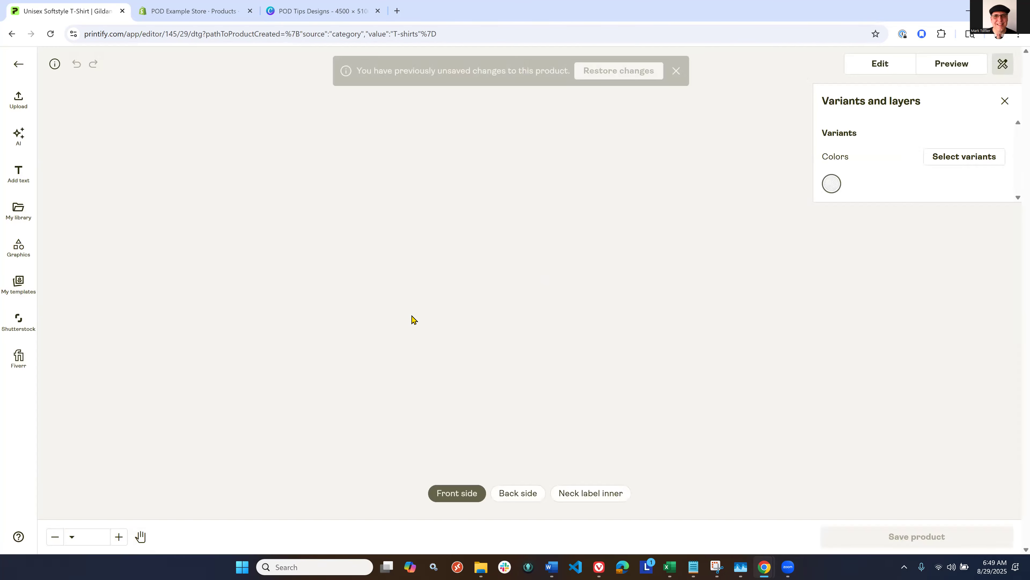
left_click(675, 71)
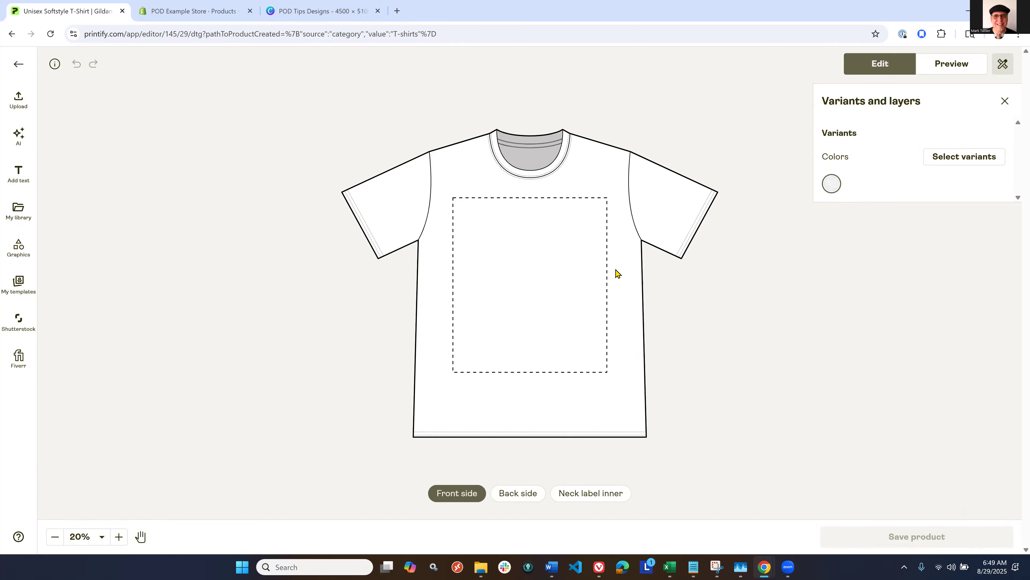
Add the text "TEMPLATE" in the ABeeZee font to the shirt's front side.
left_click(20, 182)
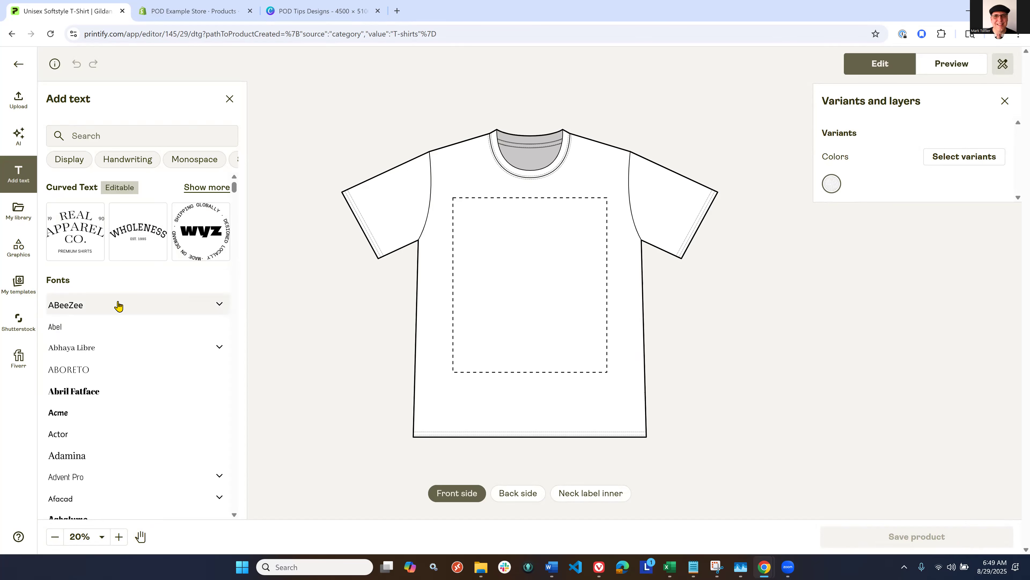
left_click(162, 303)
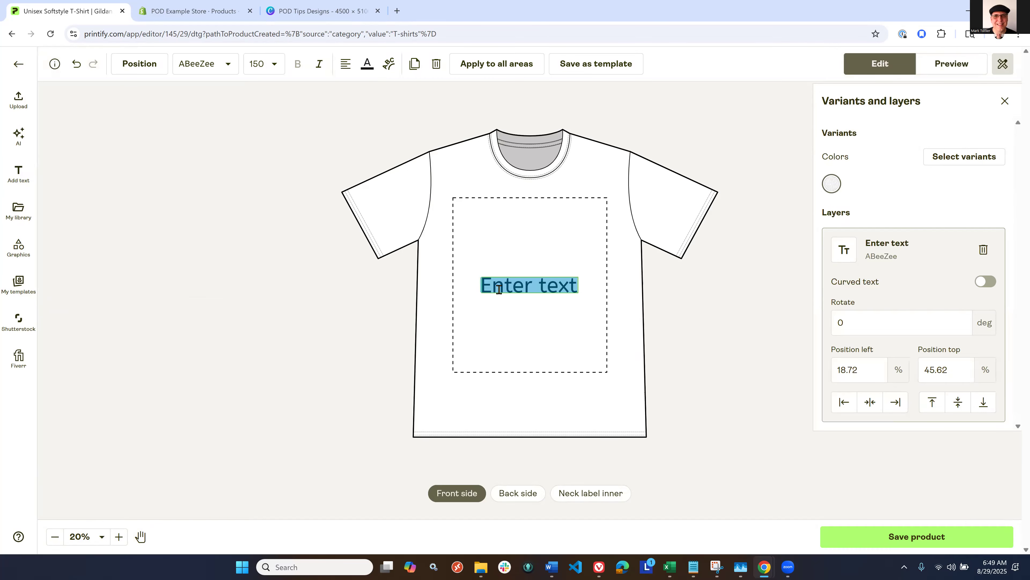
type("TEM")
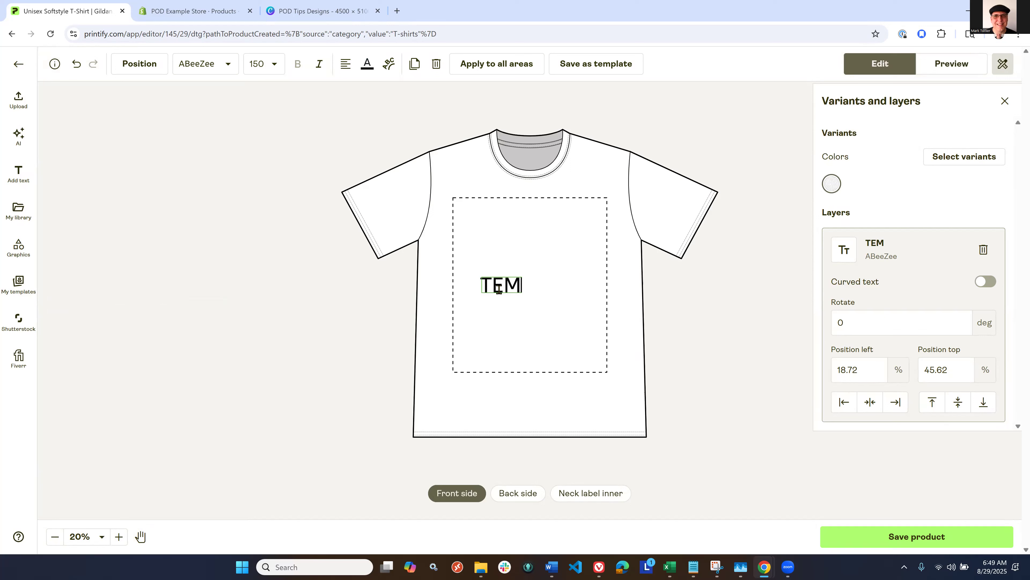
type("PLATE")
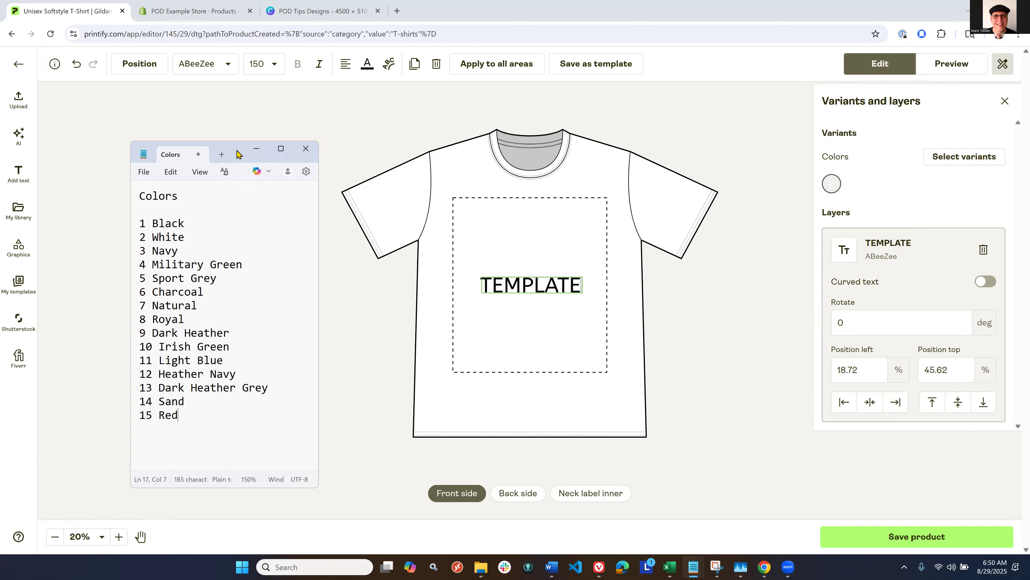
Check the sizes included for White, then add the Sport Grey, Dark Heather, Charcoal and Black color variants.
left_click(975, 161)
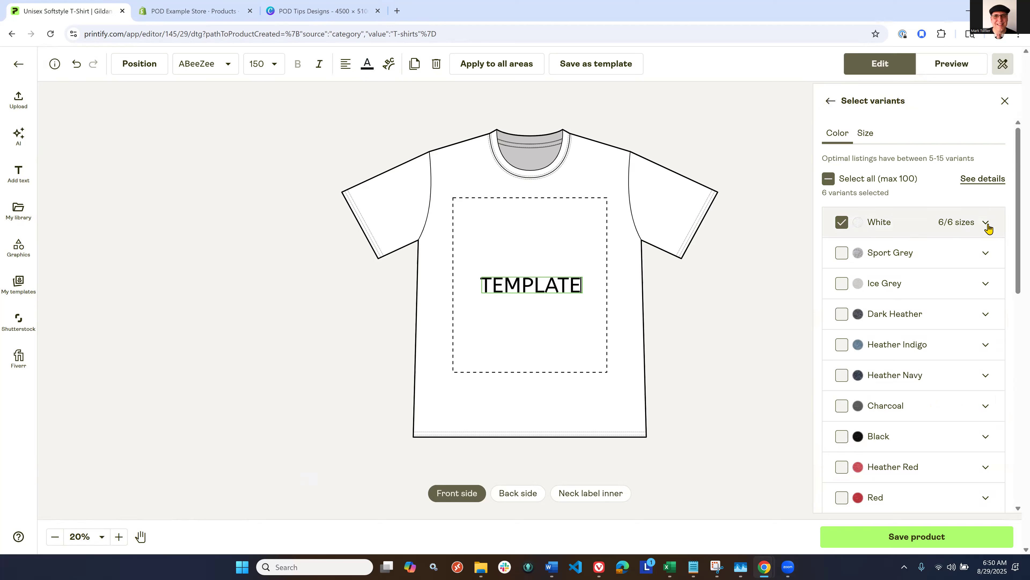
left_click(986, 223)
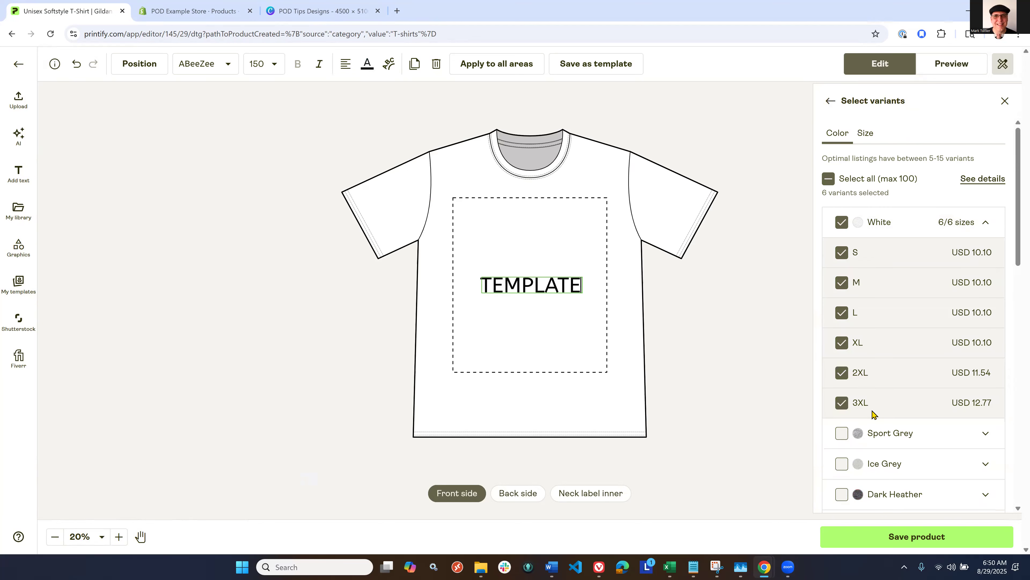
left_click(866, 235)
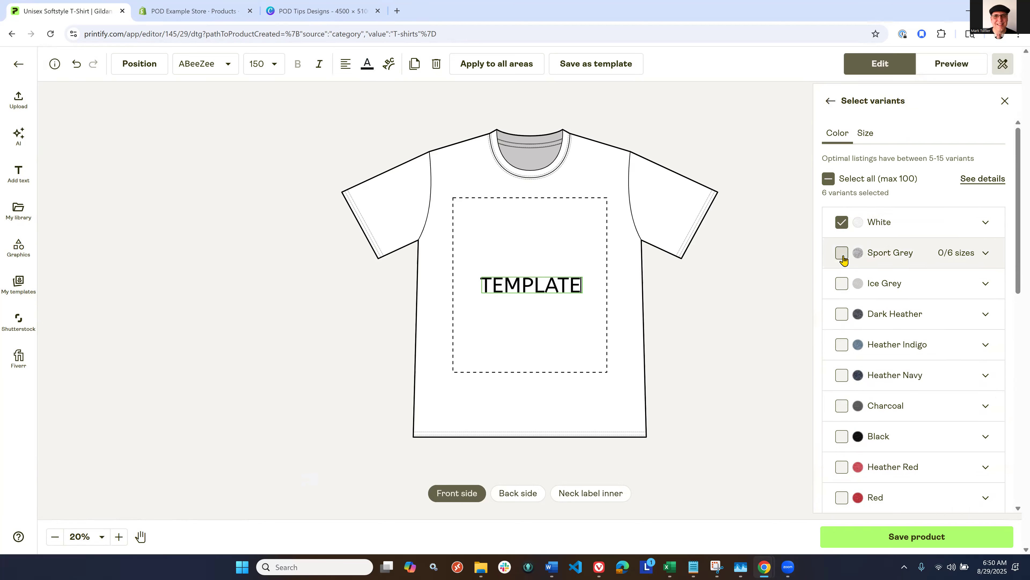
left_click(842, 255)
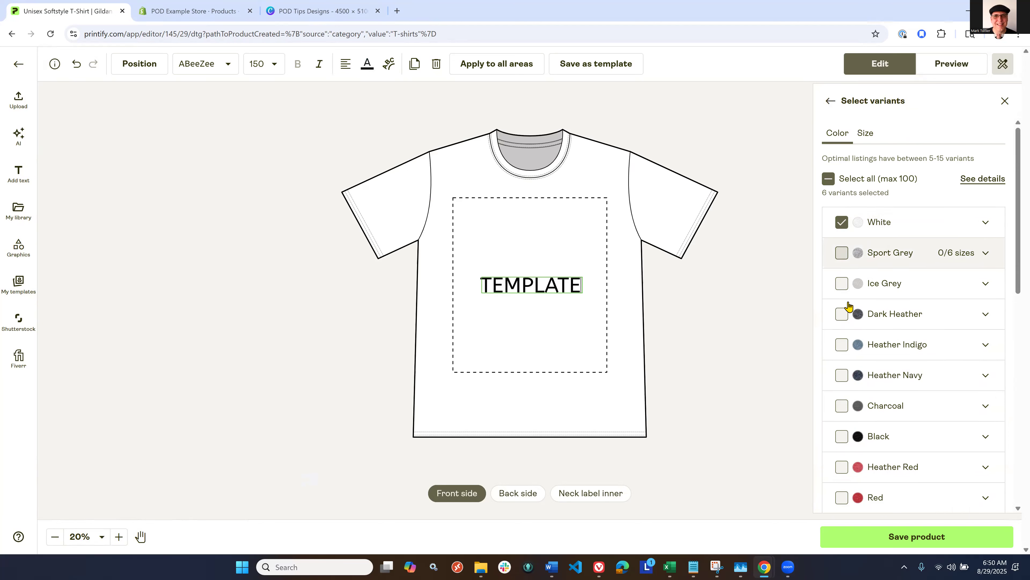
left_click(843, 316)
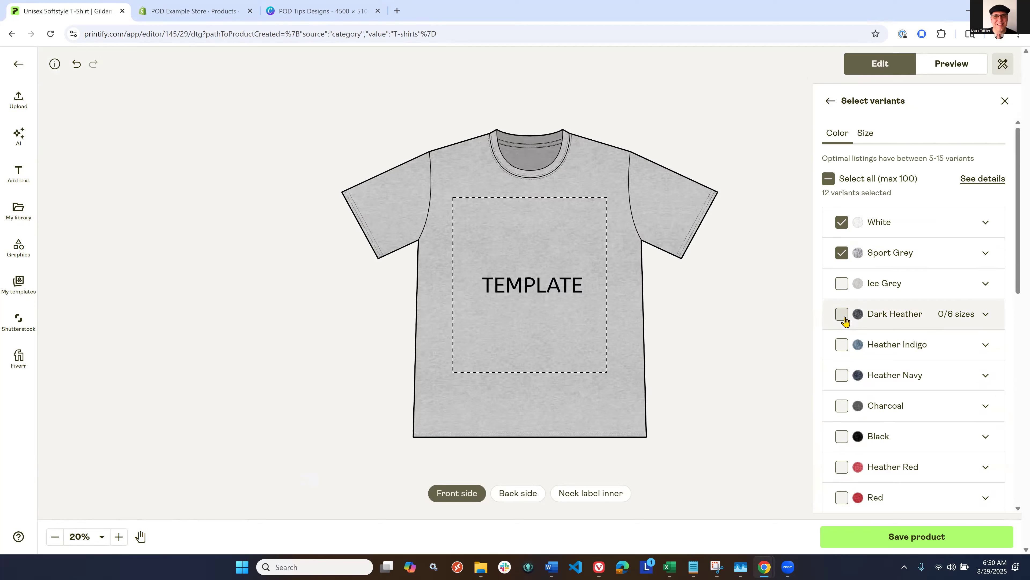
left_click(842, 406)
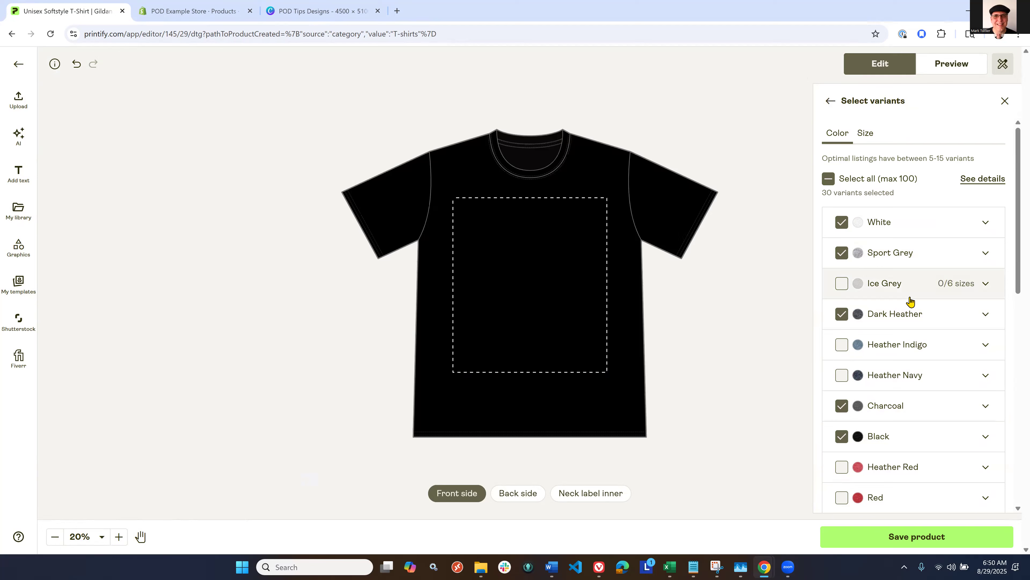
Add the Red, Natural, Military Green, Light Blue, Royal and Navy color variants and return to the variants and layers overview.
scroll(843, 282, "down", 5)
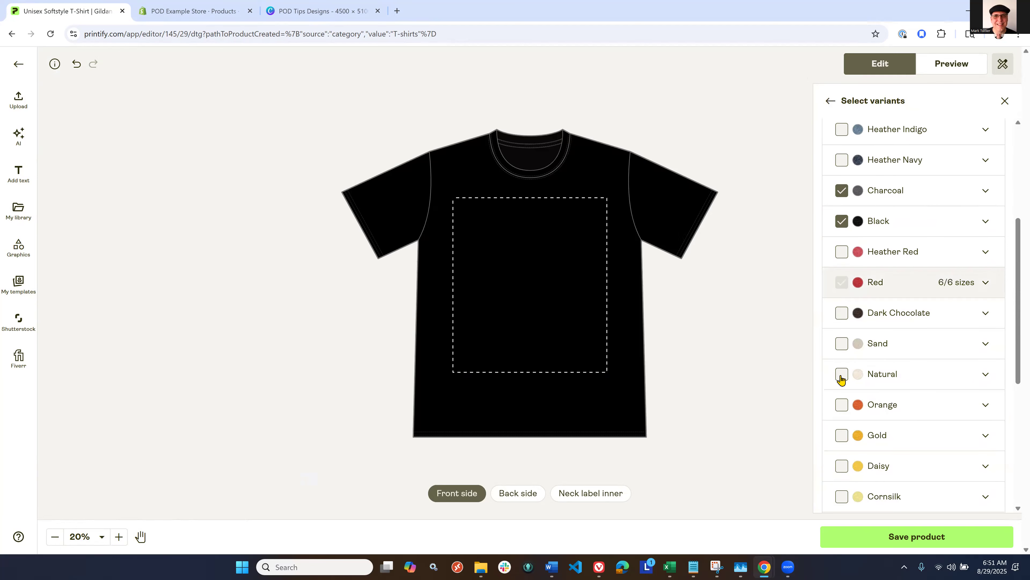
scroll(930, 327, "down", 2)
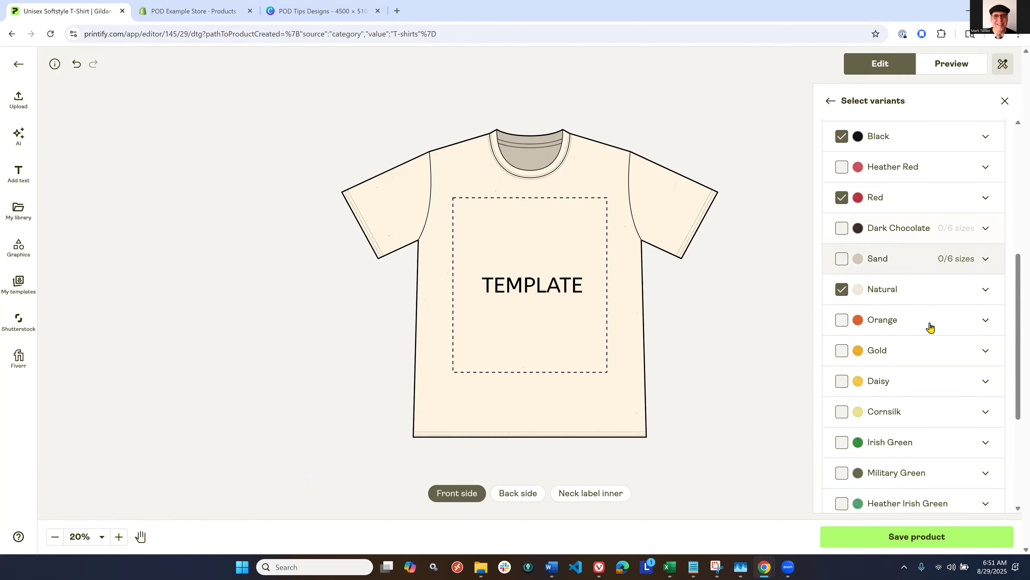
scroll(842, 277, "down", 5)
left_click(841, 276)
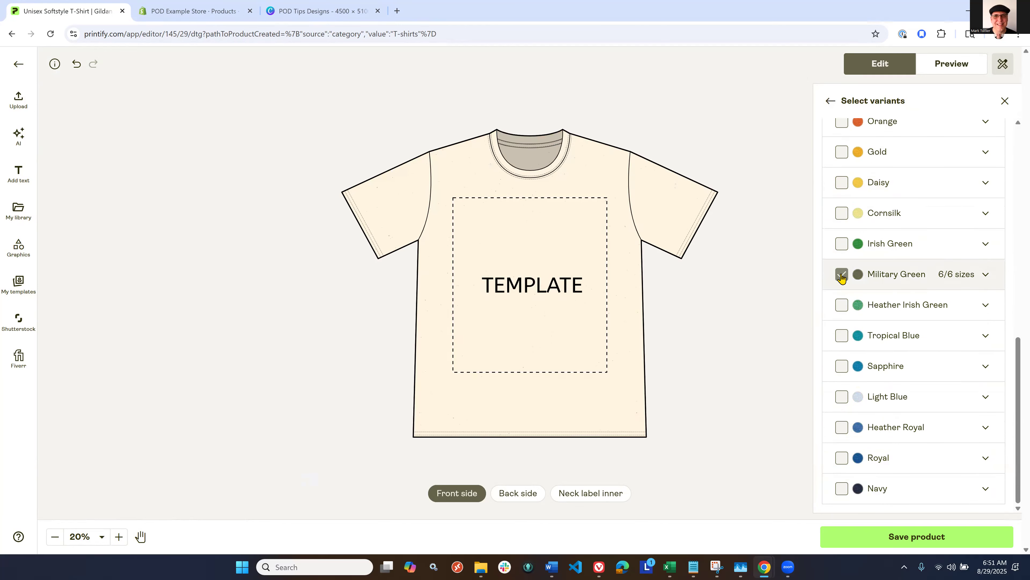
left_click(840, 398)
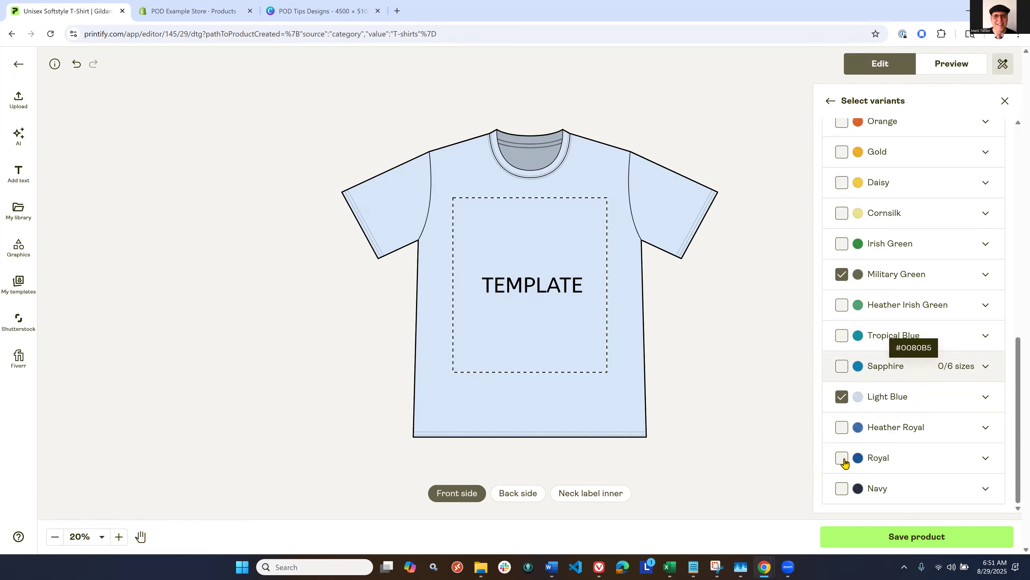
left_click(844, 491)
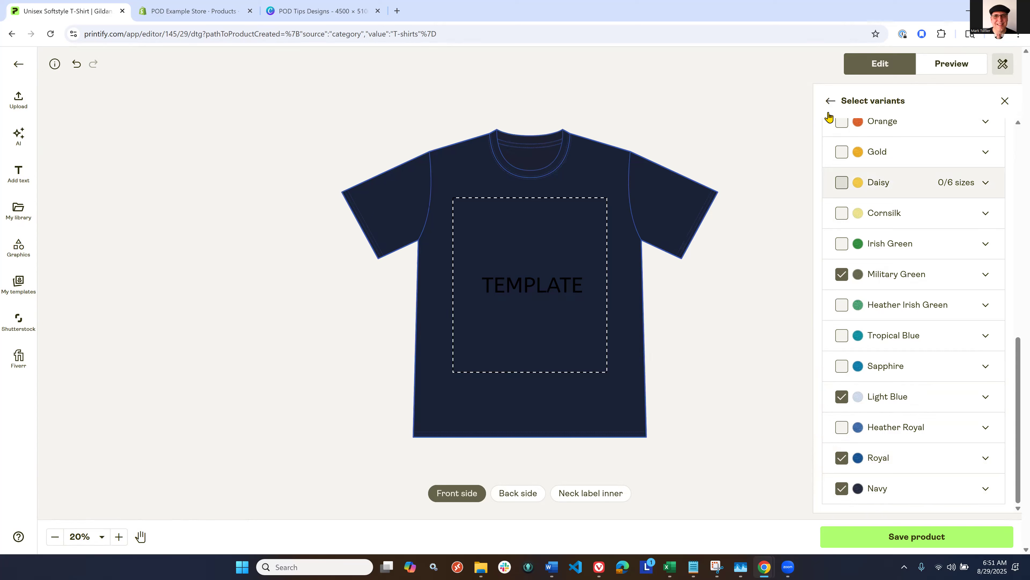
left_click(830, 101)
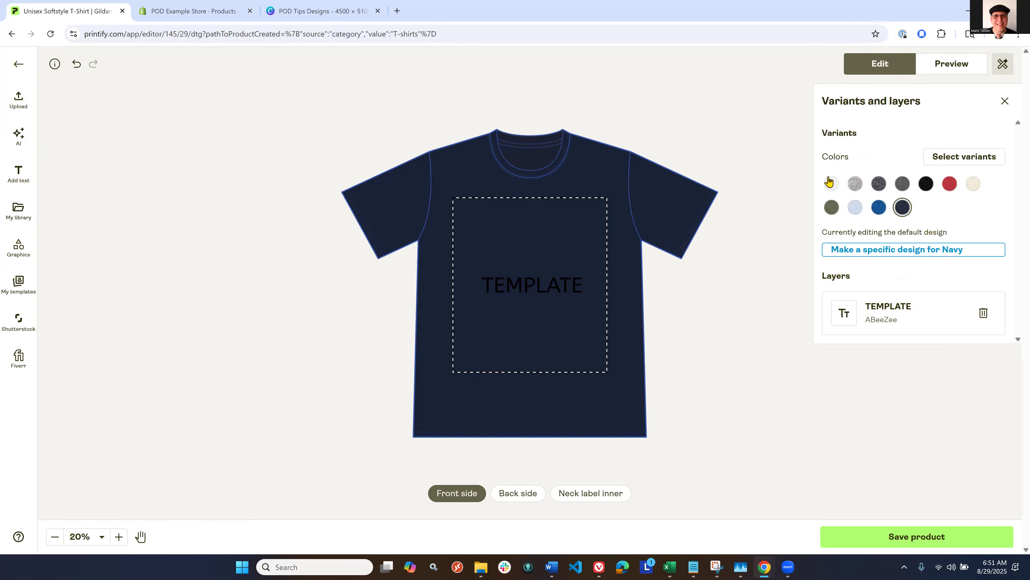
Preview the TEMPLATE text on different shirt colors, including White, Dark Heather and Charcoal.
left_click(830, 184)
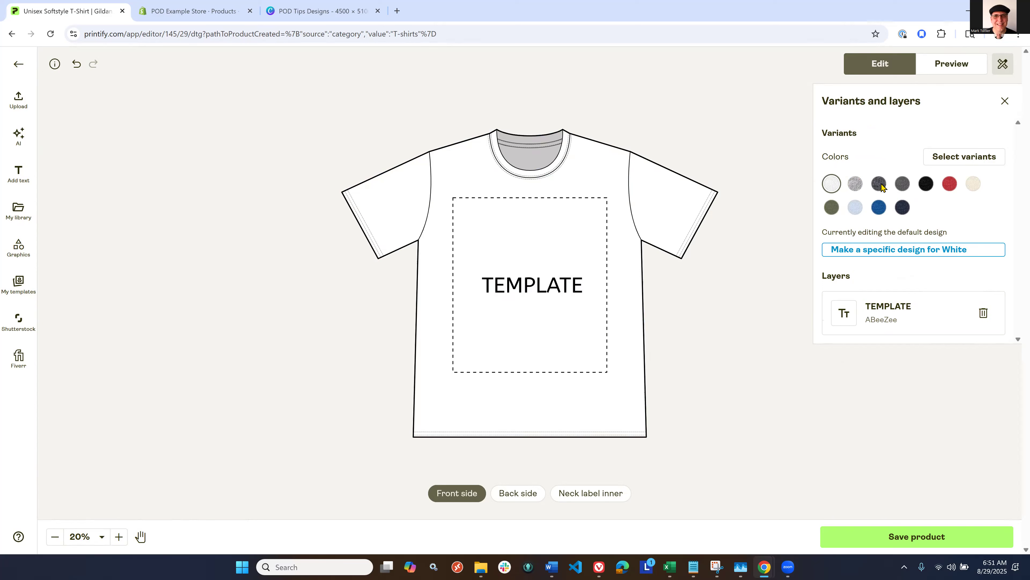
left_click(902, 185)
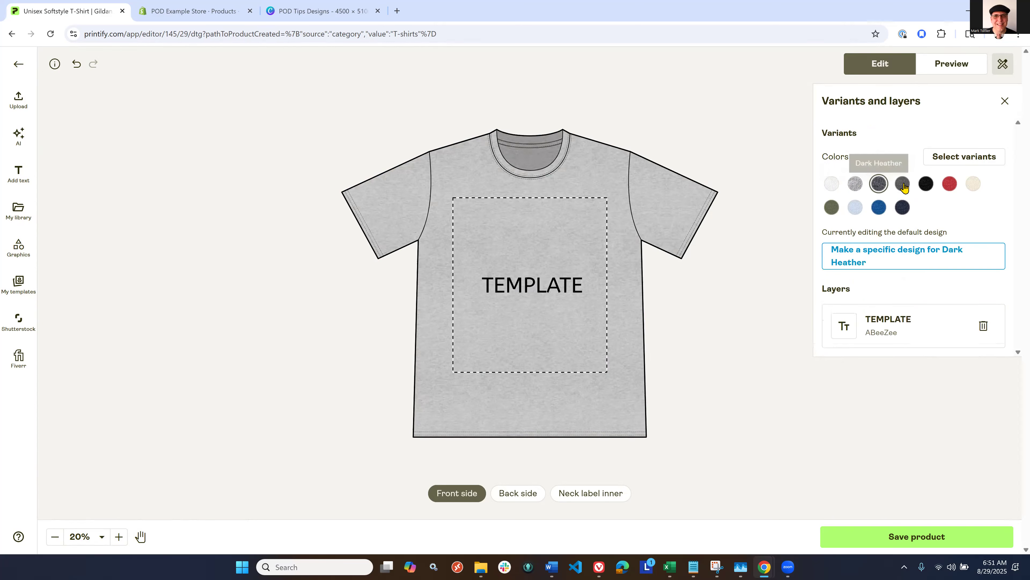
left_click(927, 185)
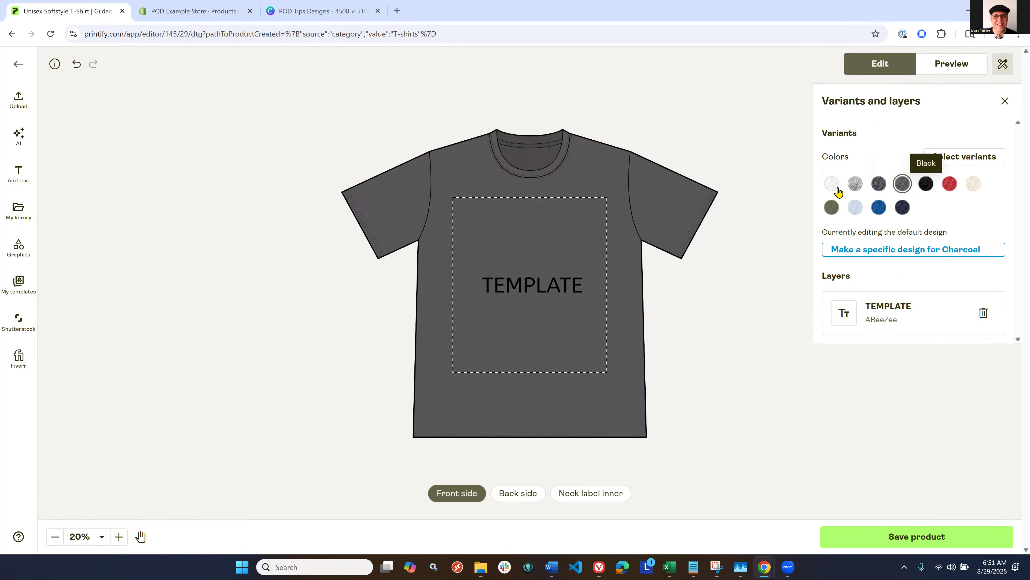
Save the product and replace its selected mockups with only the Front view in every color.
left_click(832, 186)
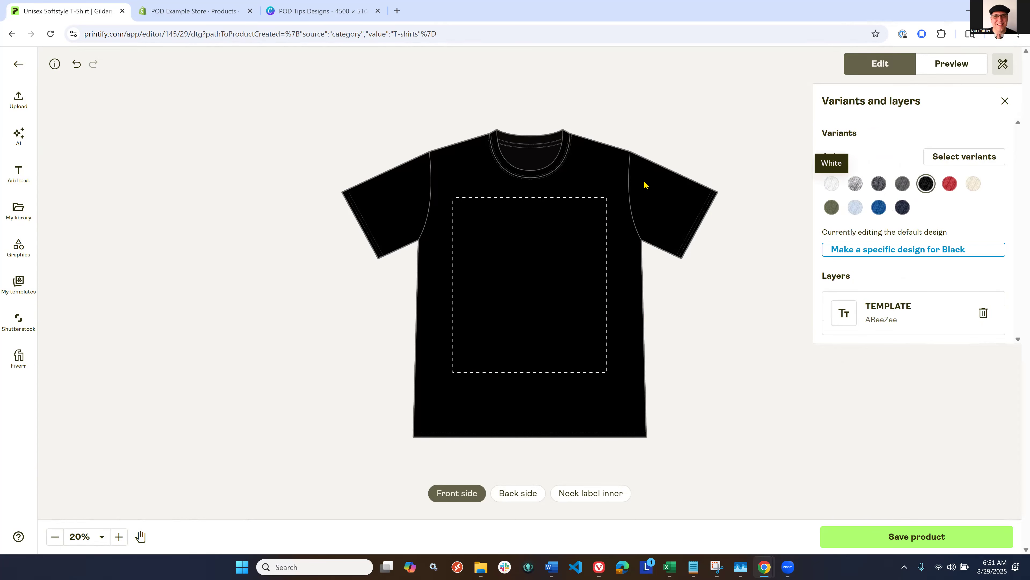
left_click(910, 539)
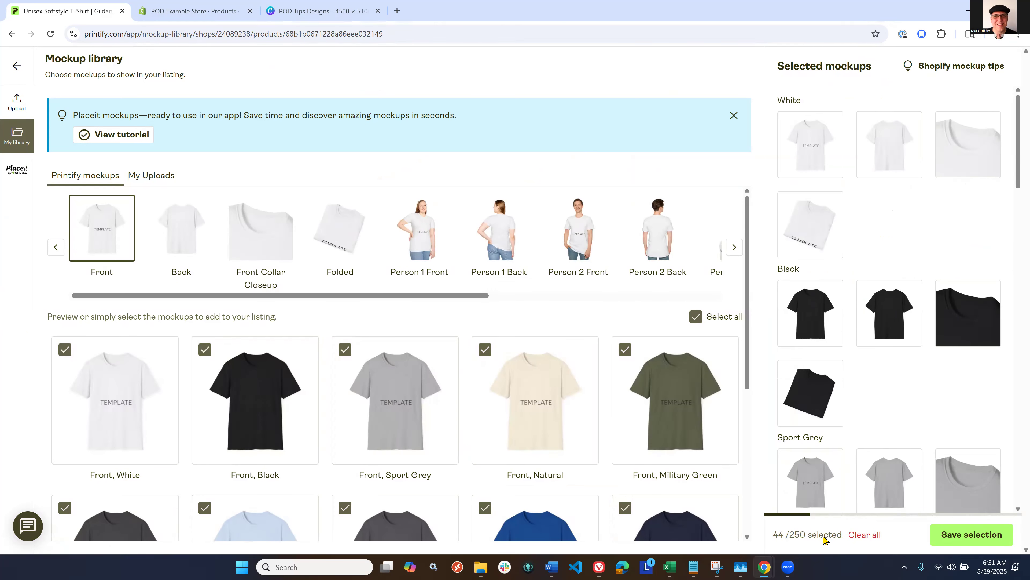
left_click(868, 539)
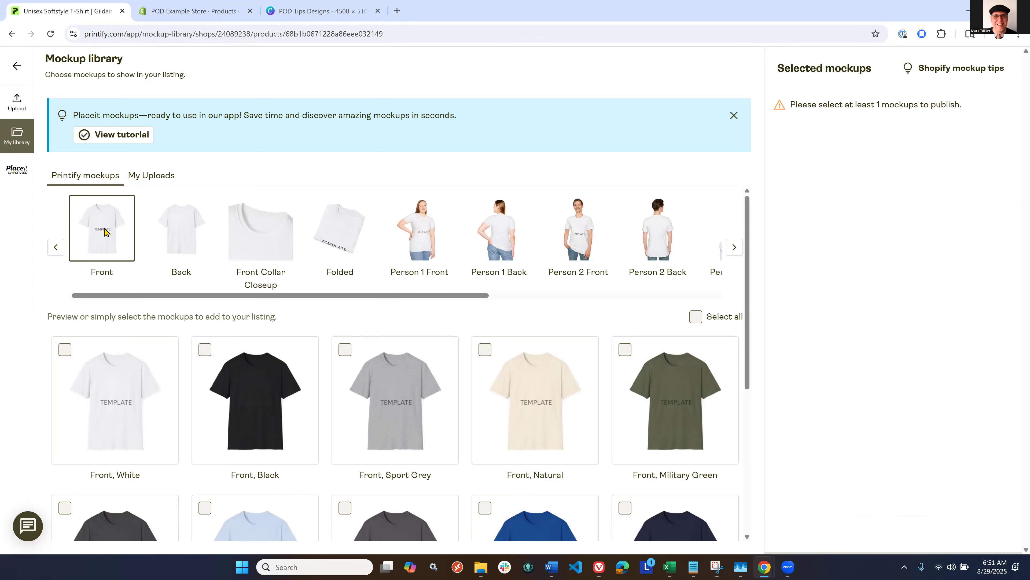
left_click(695, 320)
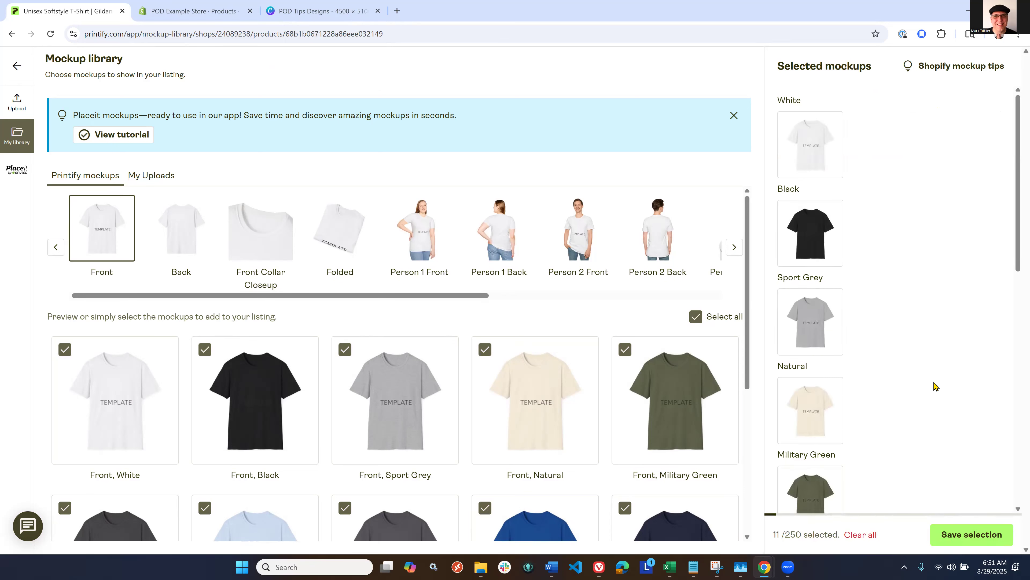
scroll(934, 385, "down", 8)
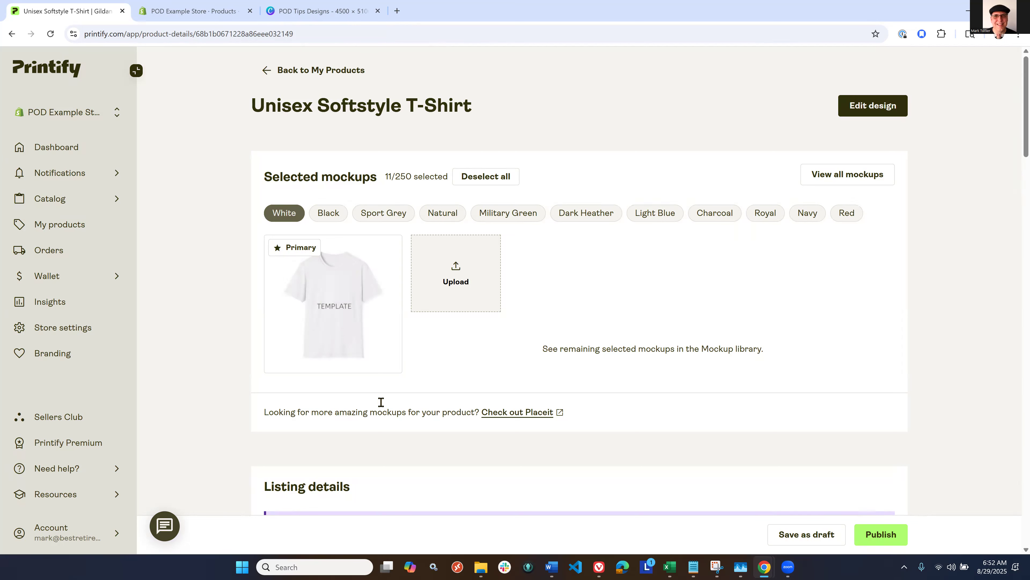
Change the listing title to "00001 TEMPLATE G64000 T-Shirt".
scroll(381, 401, "down", 4)
left_click(336, 398)
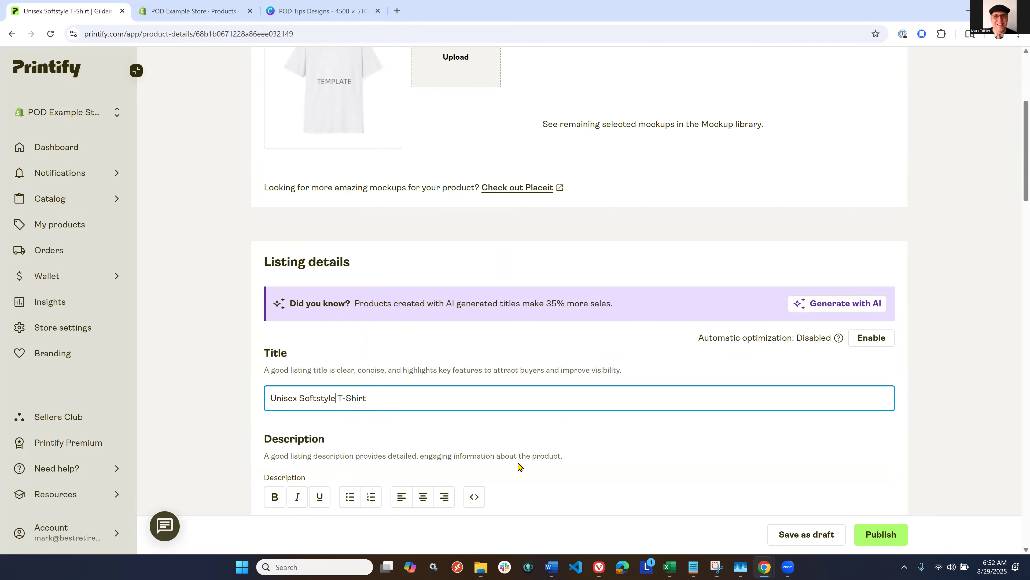
key("shift+Home")
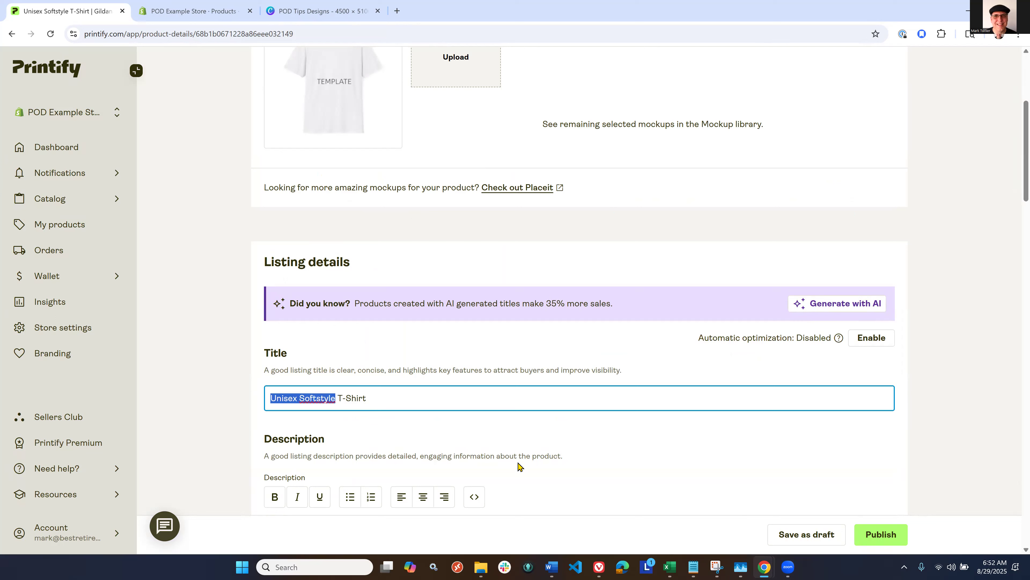
type("000")
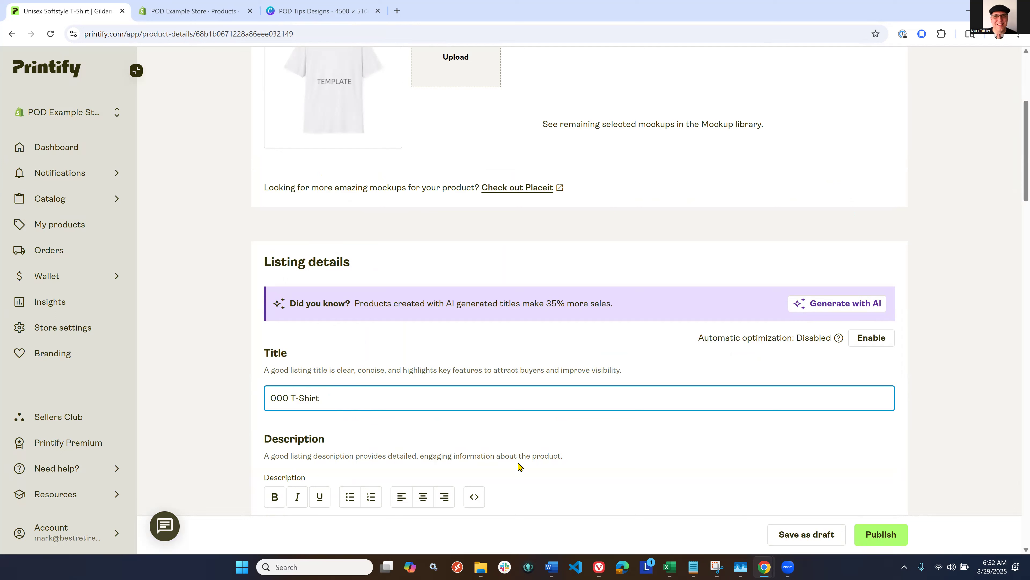
type("01 TEMPLATE")
key("Caps_Lock")
type("G64000")
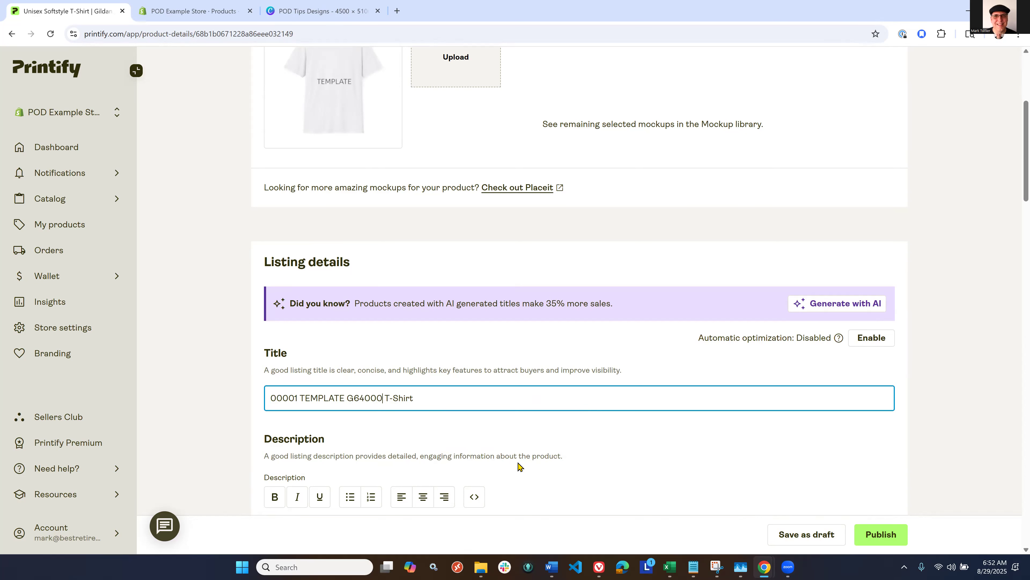
Review the listing's description text, the size table option and the default tags.
scroll(588, 415, "down", 1)
scroll(588, 418, "down", 4)
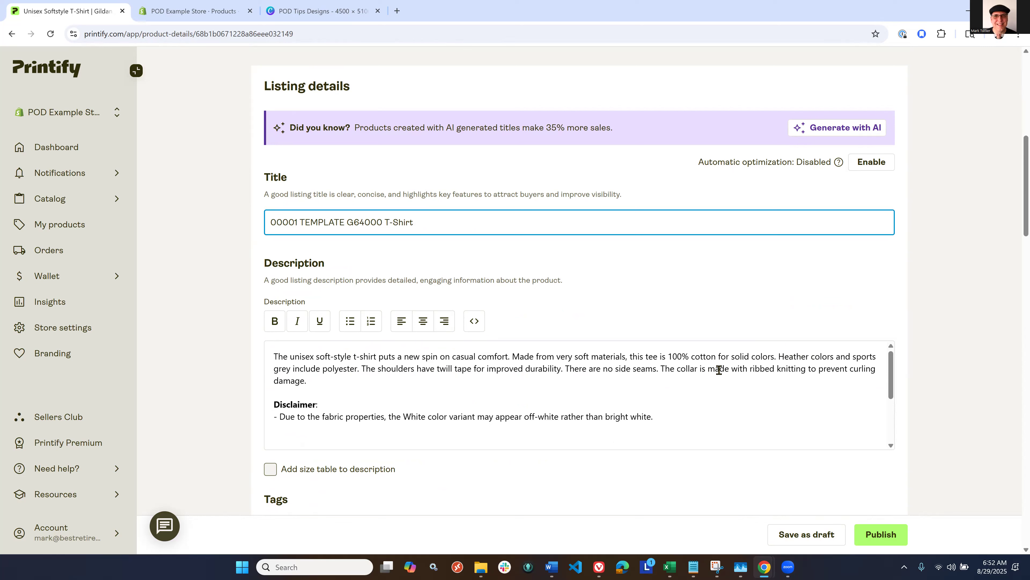
scroll(719, 371, "down", 1)
scroll(748, 371, "down", 2)
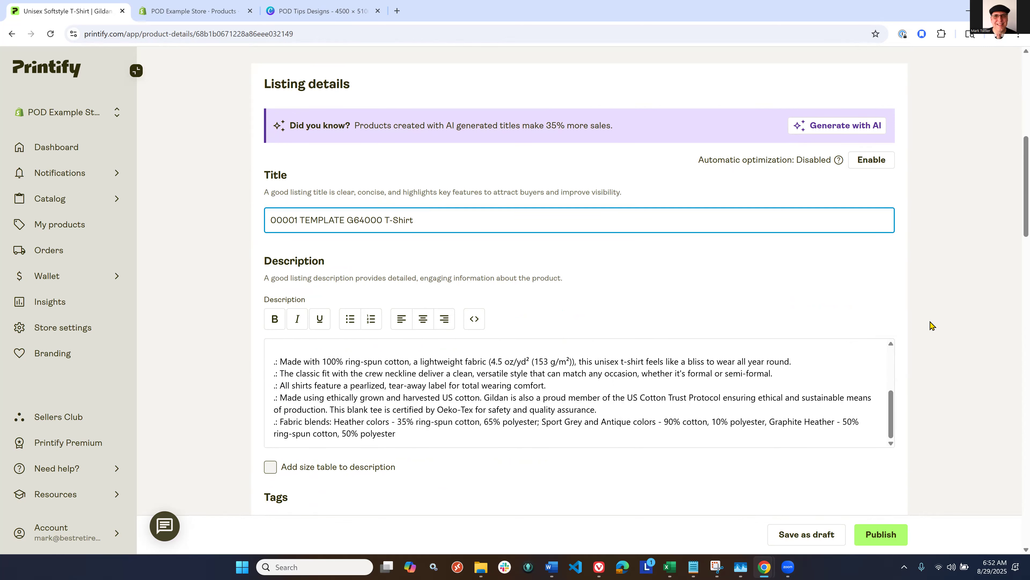
scroll(930, 334, "down", 1)
scroll(929, 332, "down", 2)
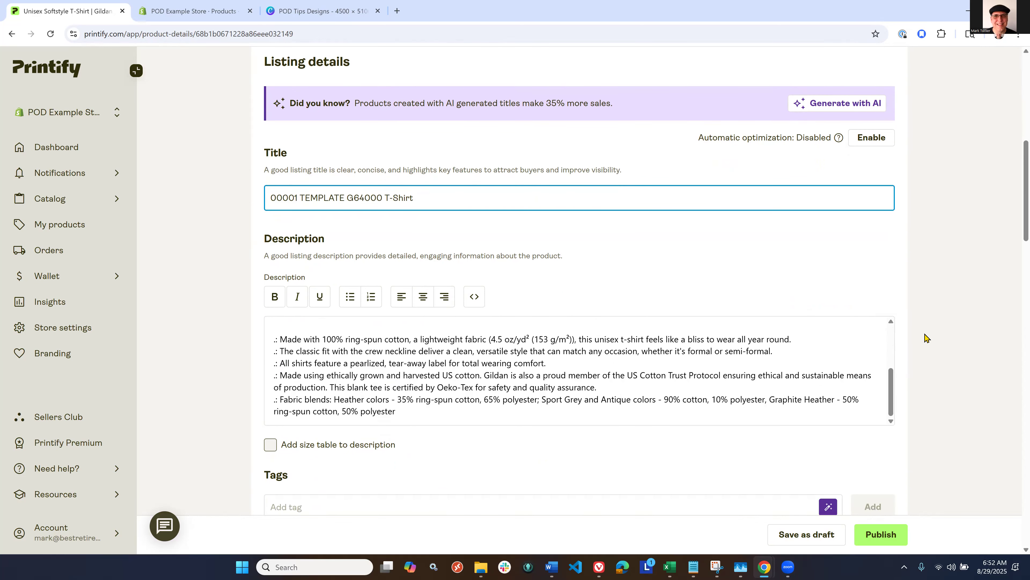
scroll(920, 347, "down", 1)
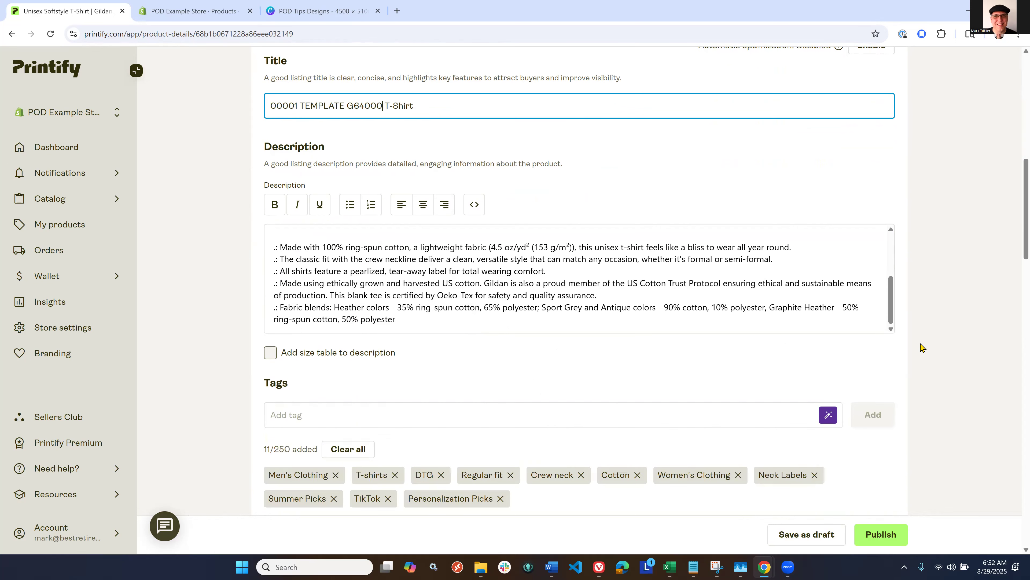
scroll(920, 347, "down", 1)
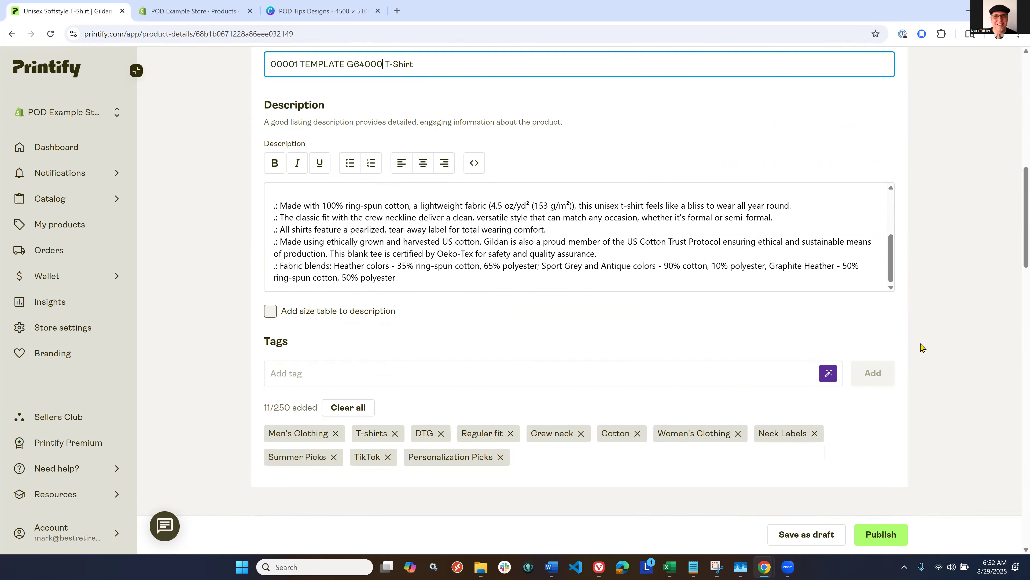
Clear all default tags from the listing and add the tag g64000.
scroll(921, 347, "down", 4)
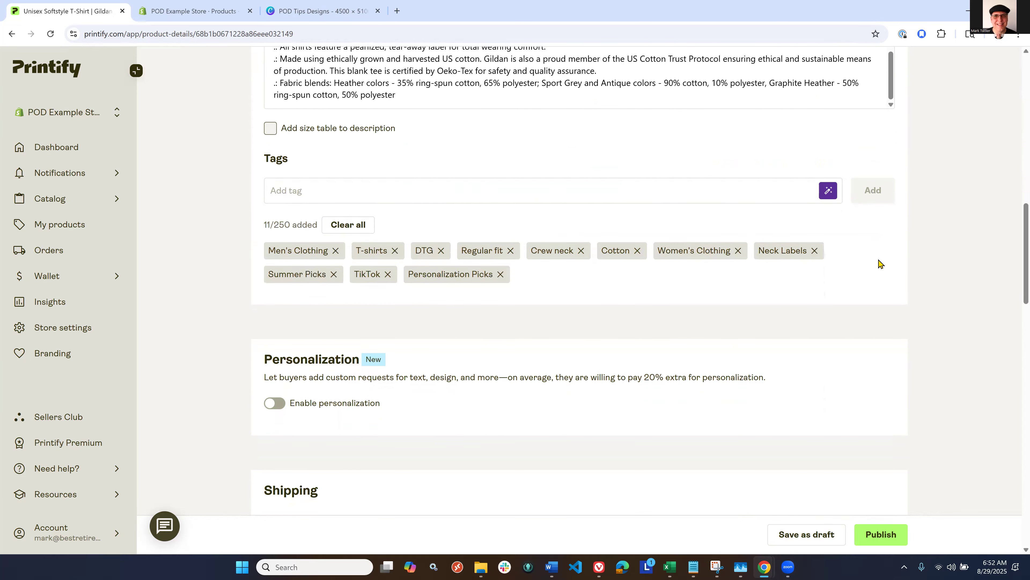
left_click(348, 225)
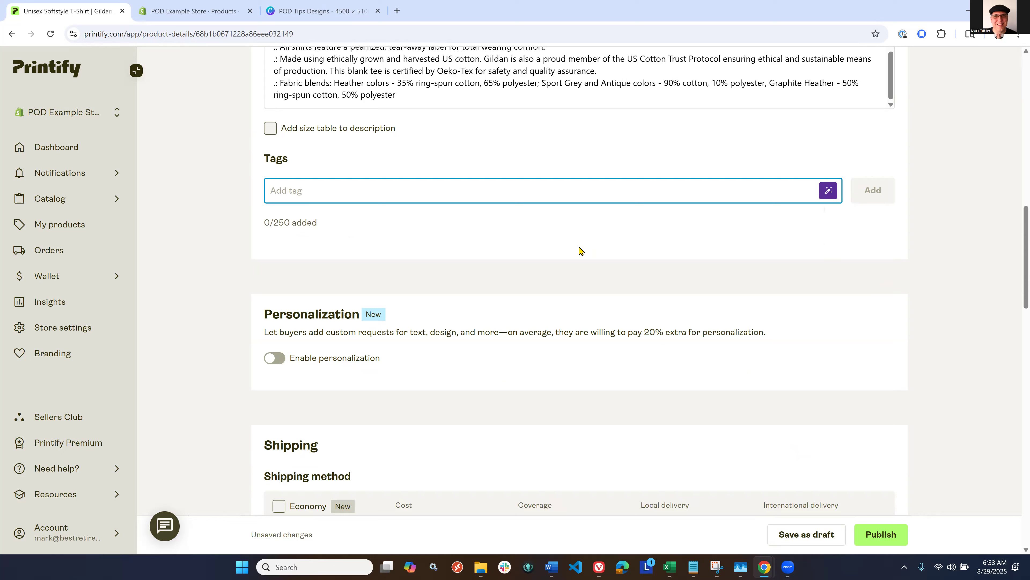
type("g")
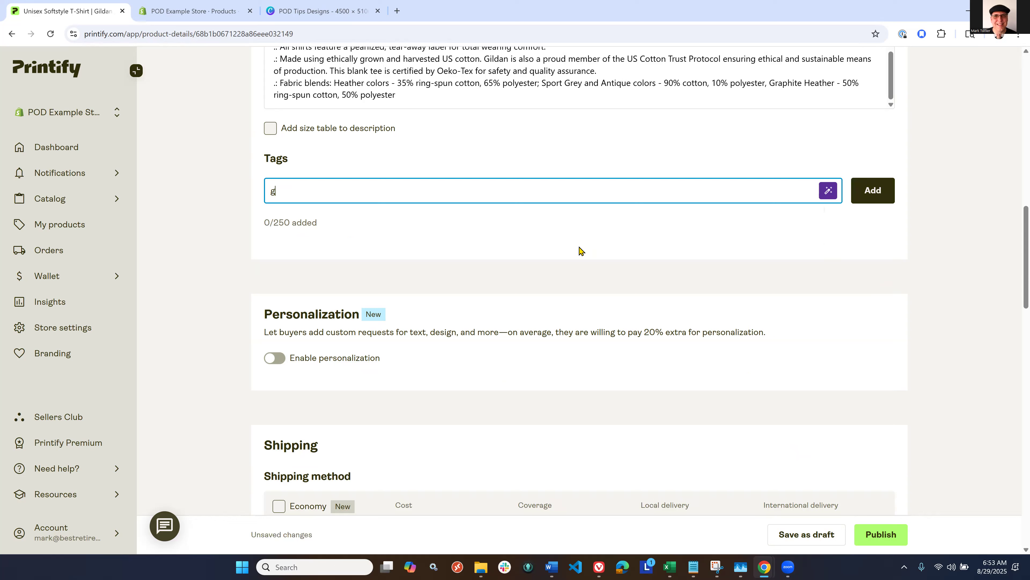
type("64000")
key("Return")
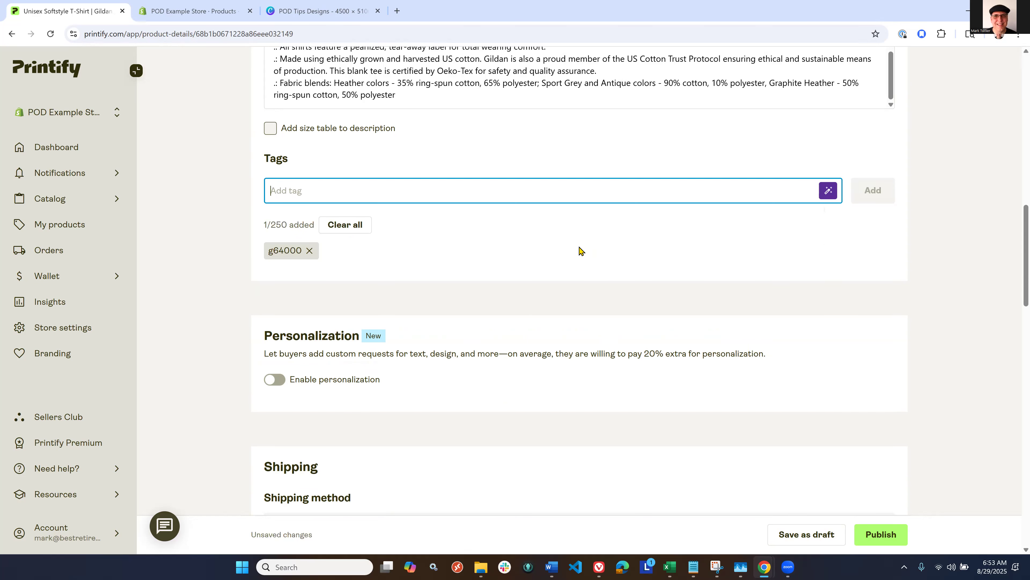
Add the tags tee, him and her to the listing.
type("tee")
key("Return")
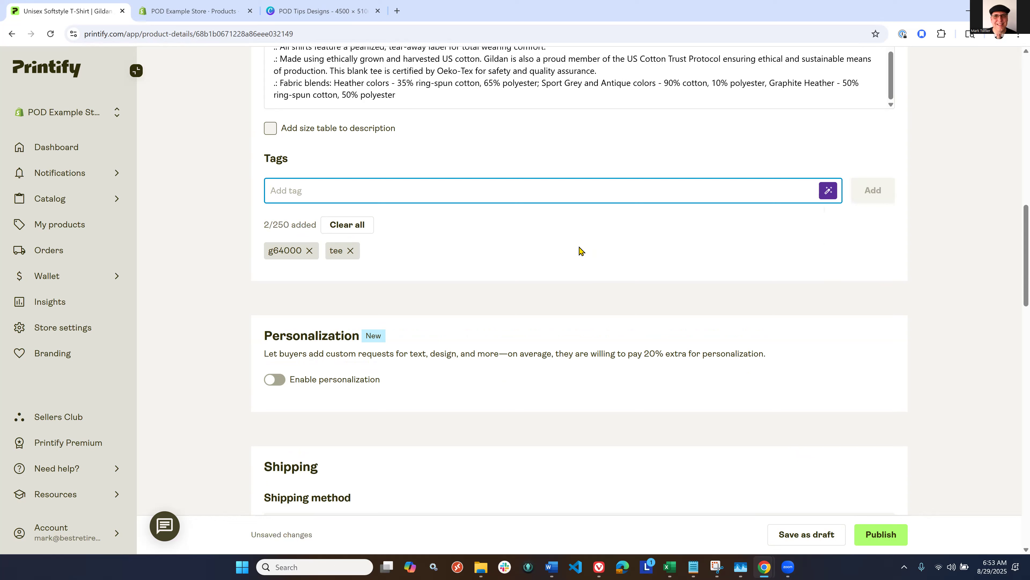
type("hi")
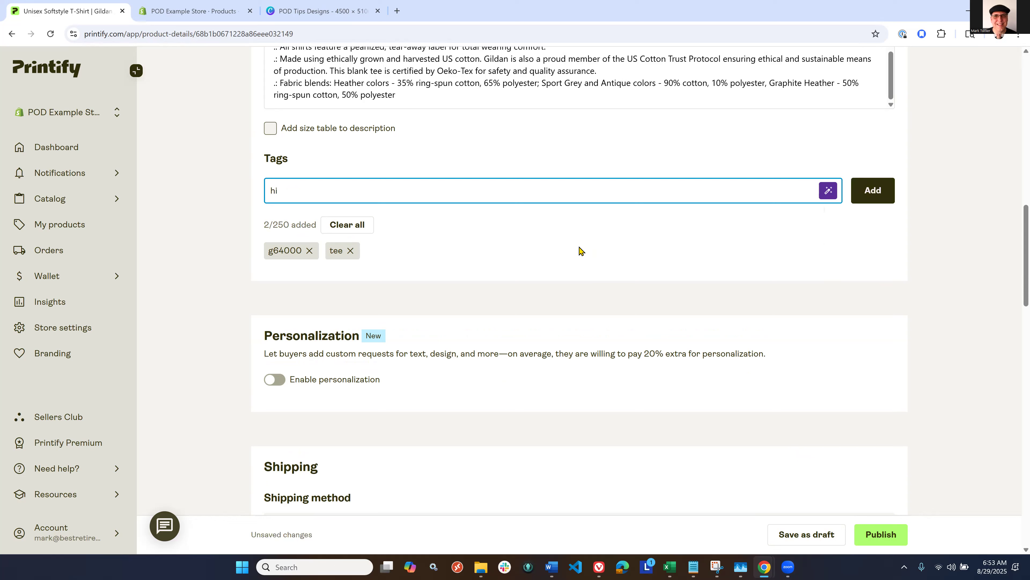
type("m")
key("Return")
type("h")
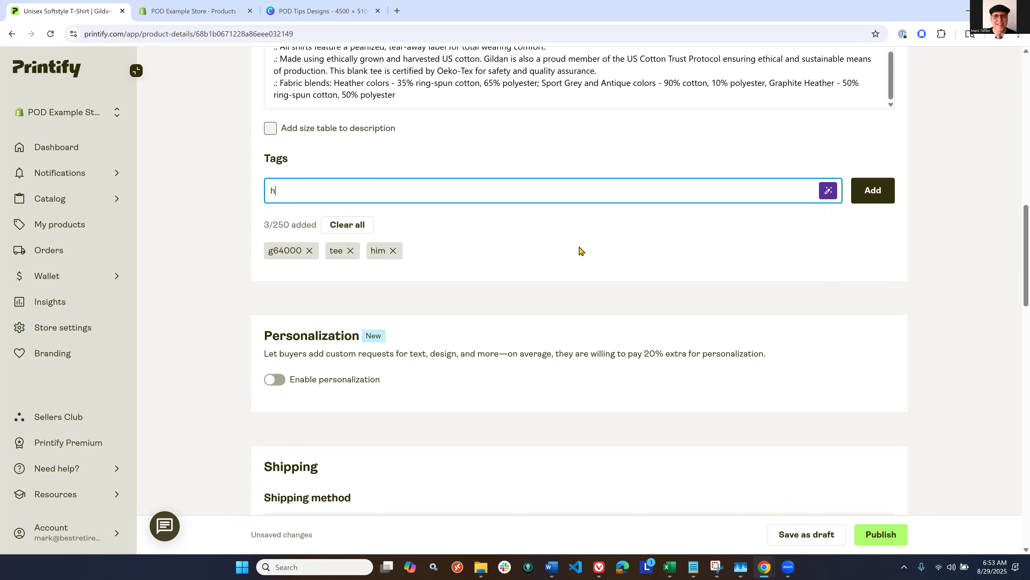
type("er")
key("Return")
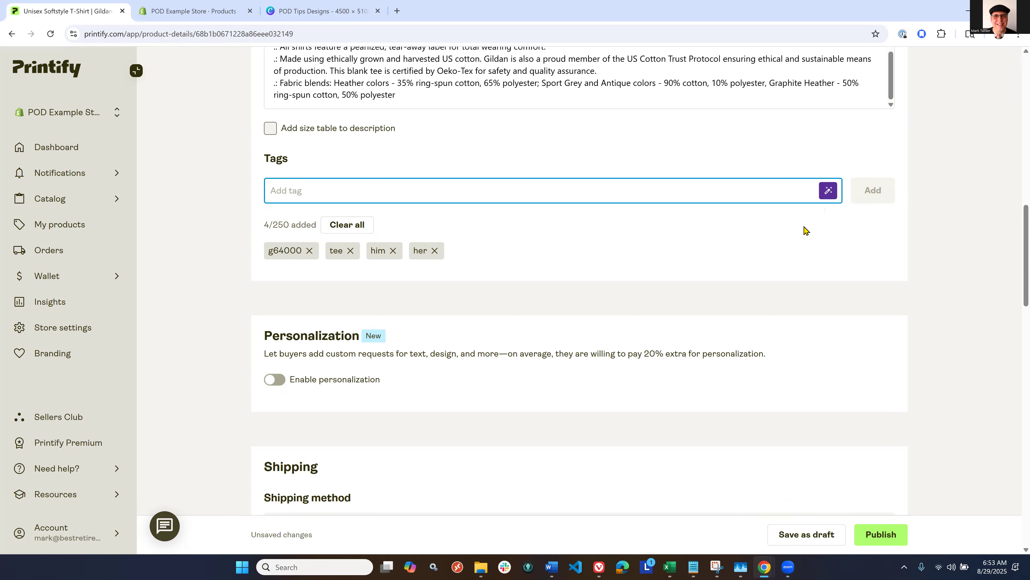
Set the retail price to USD 29.99 for all size and color variants in the pricing section.
scroll(686, 288, "down", 1)
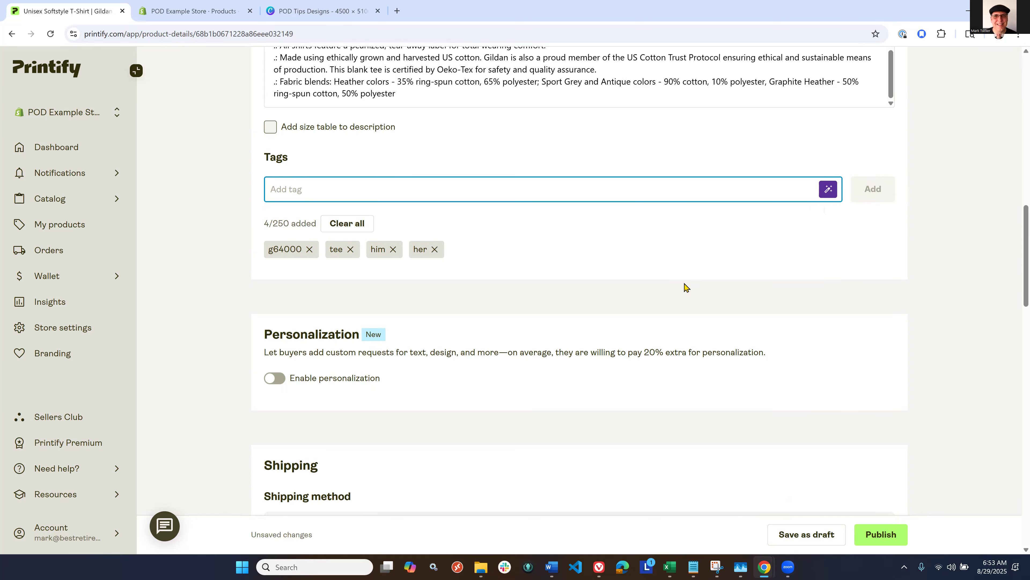
scroll(685, 286, "down", 4)
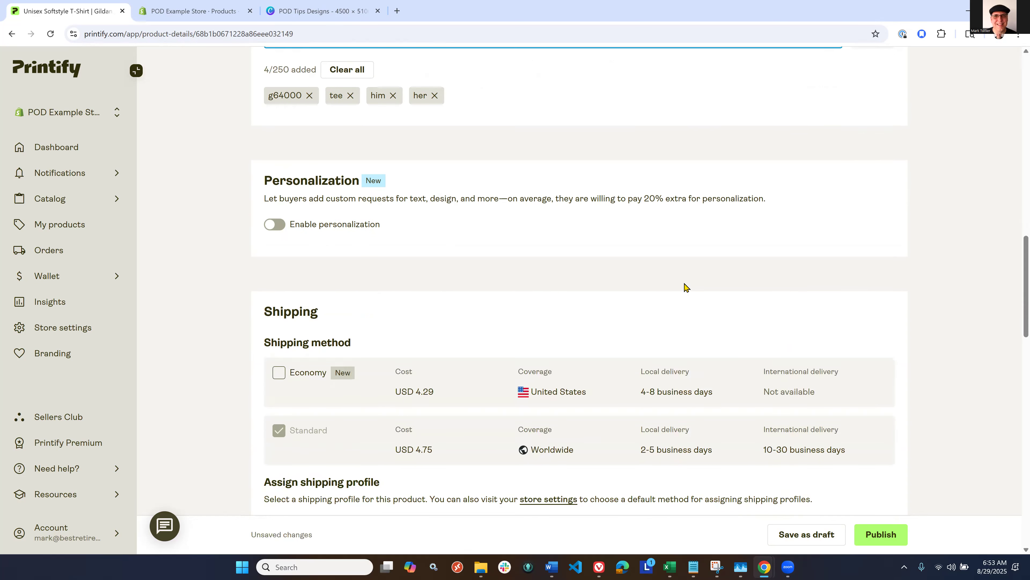
scroll(685, 287, "down", 3)
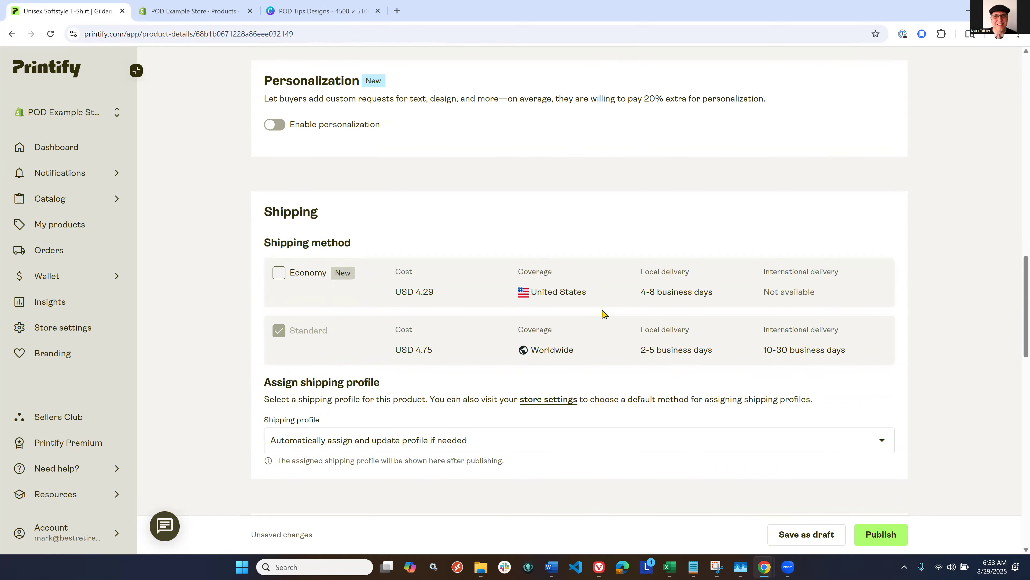
scroll(603, 313, "down", 5)
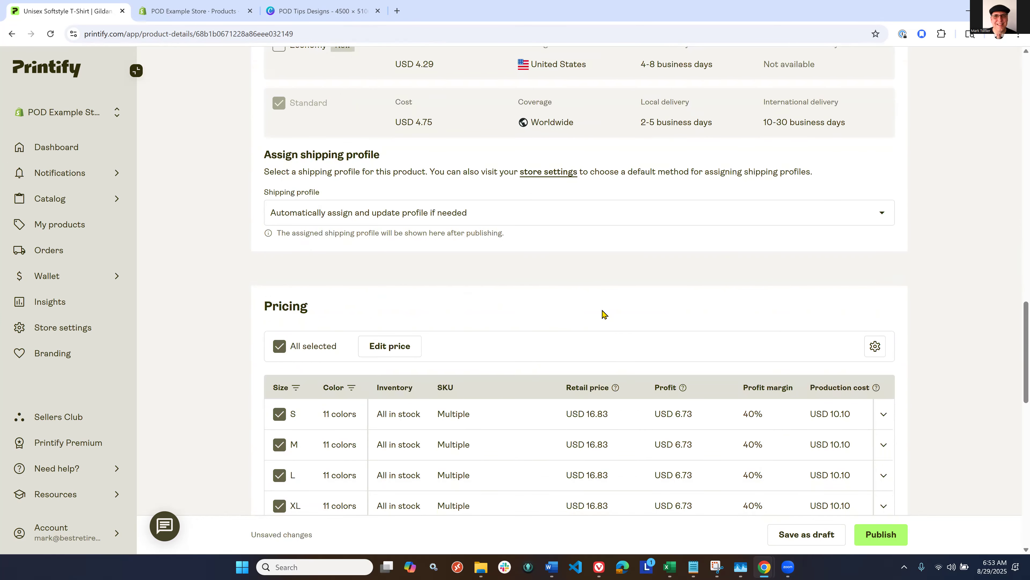
scroll(604, 313, "down", 2)
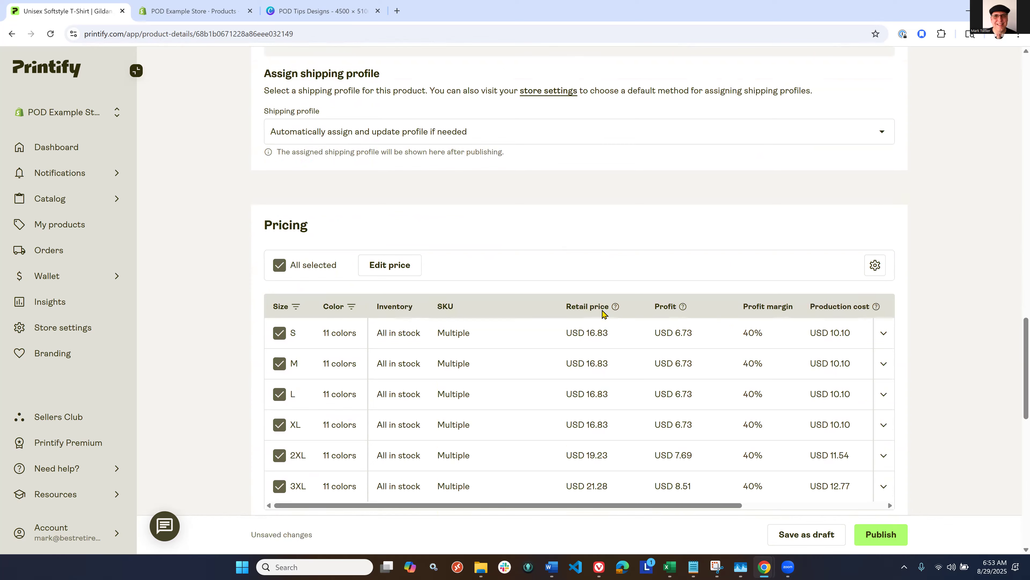
scroll(597, 237, "down", 1)
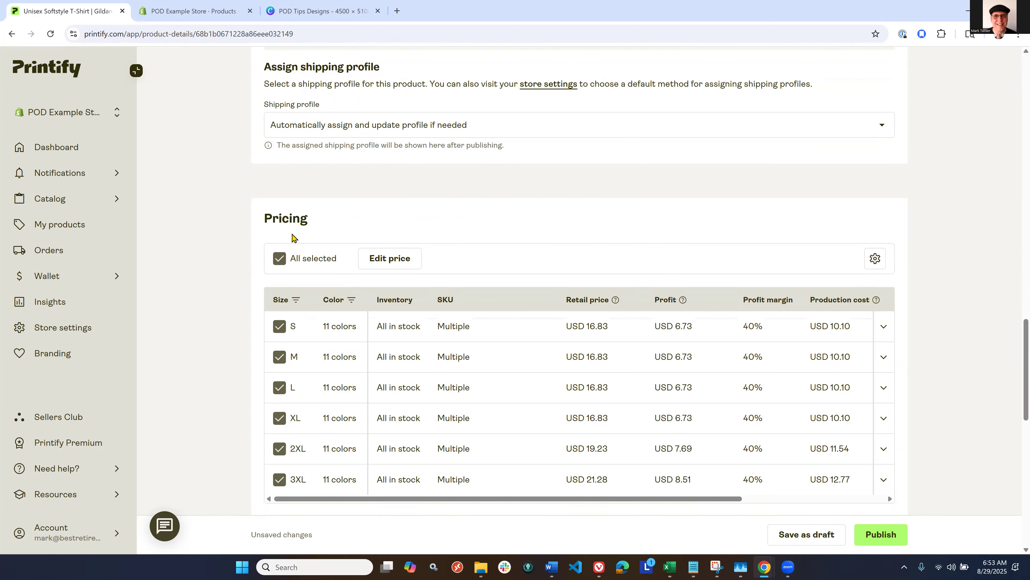
left_click(377, 259)
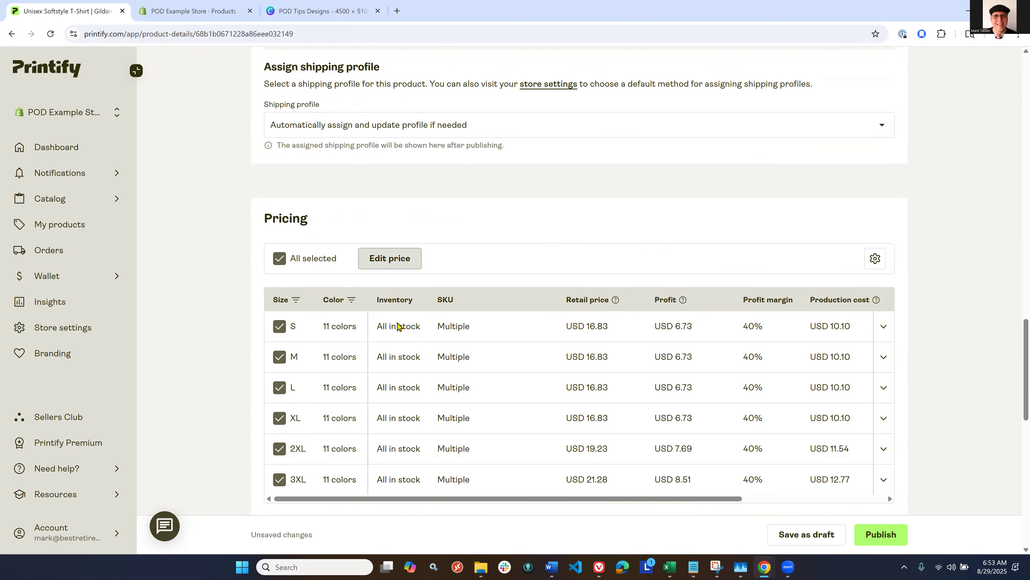
type("29.99")
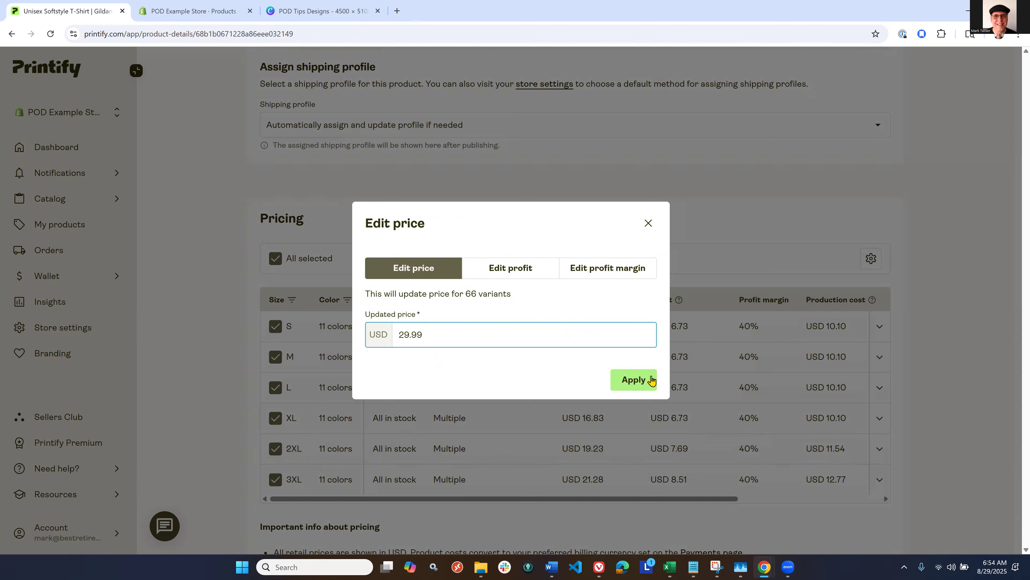
left_click(633, 379)
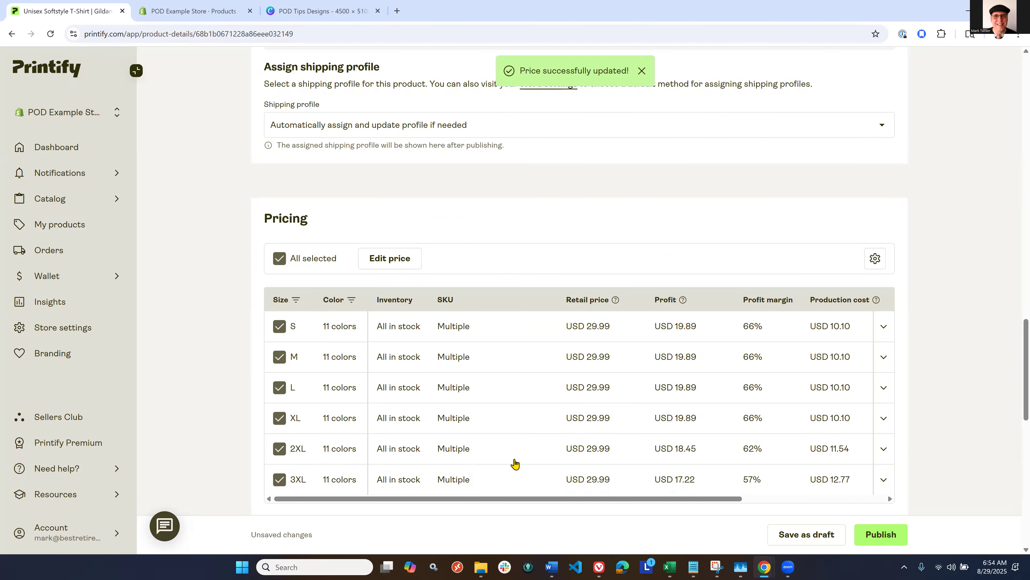
Set the retail price of size 2XL to USD 31.99.
left_click(601, 448)
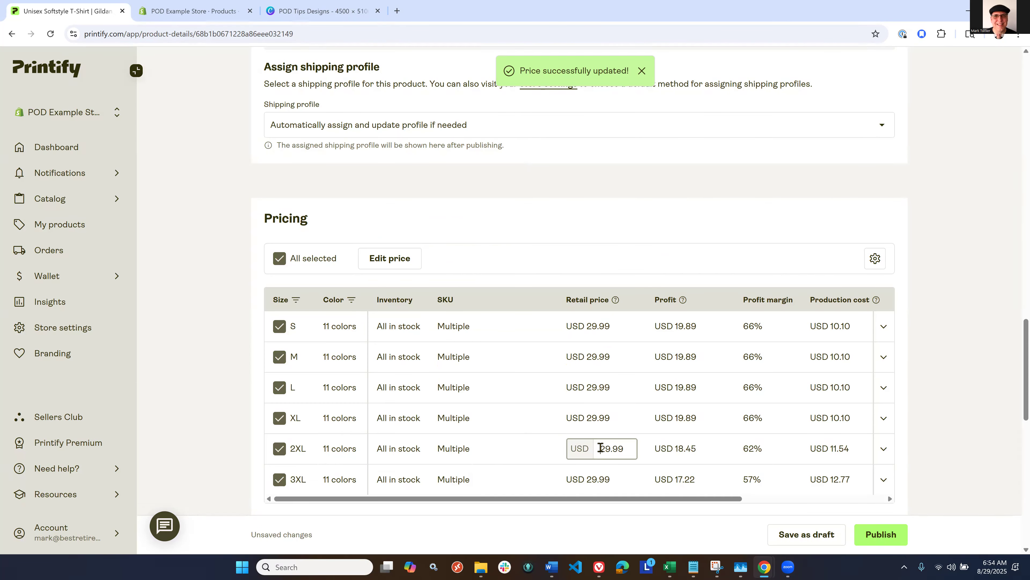
key("BackSpace")
key("BackSpace")
type("31")
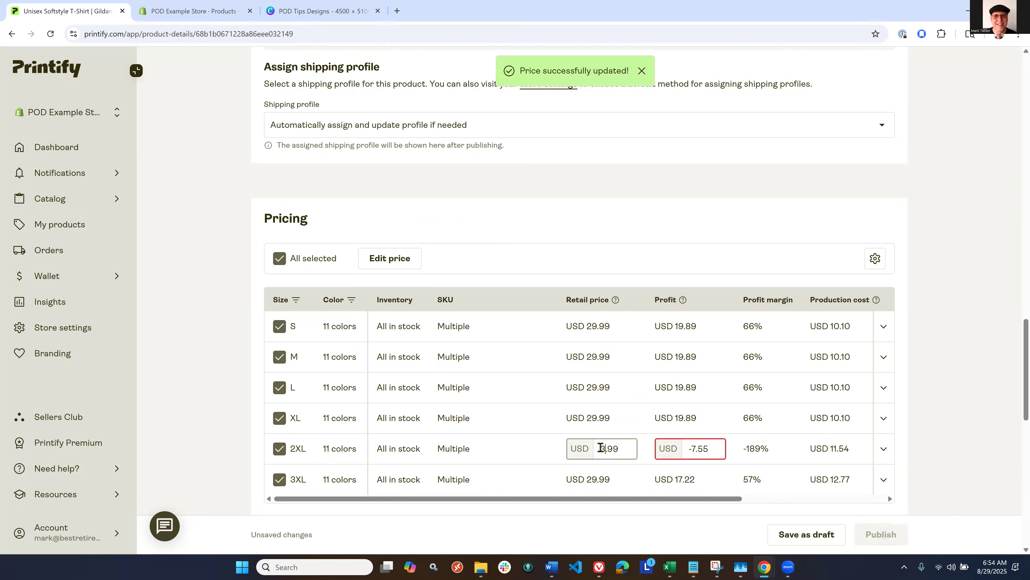
Set the retail price of size 3XL to USD 33.99 in the pricing table.
left_click(596, 479)
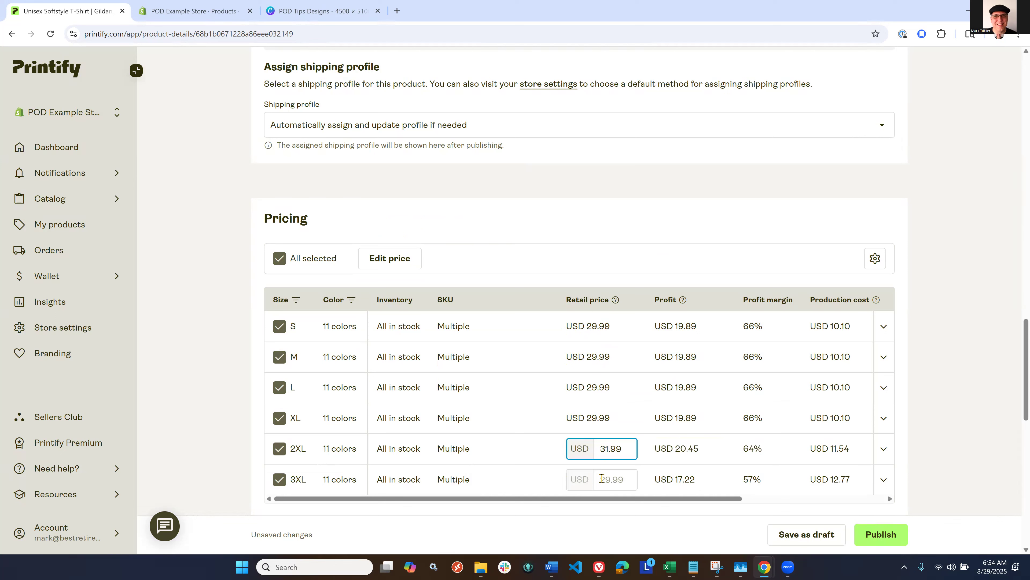
key("BackSpace")
key("BackSpace")
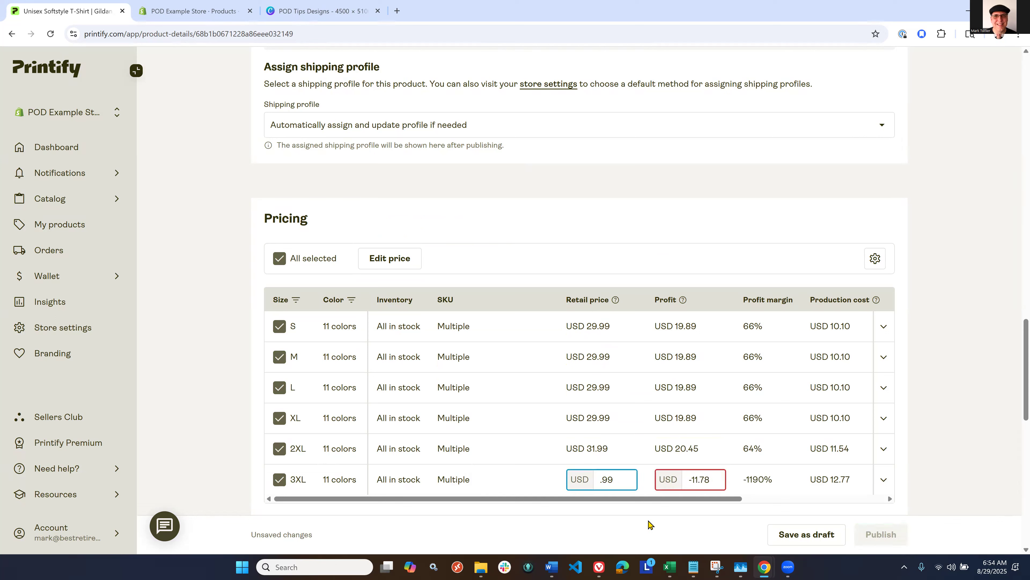
type("33")
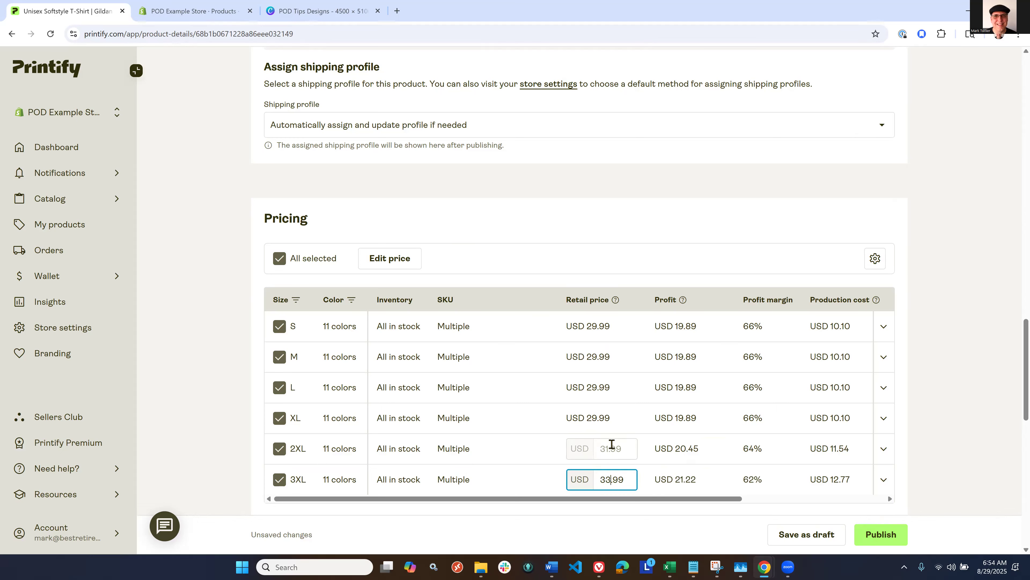
left_click(584, 448)
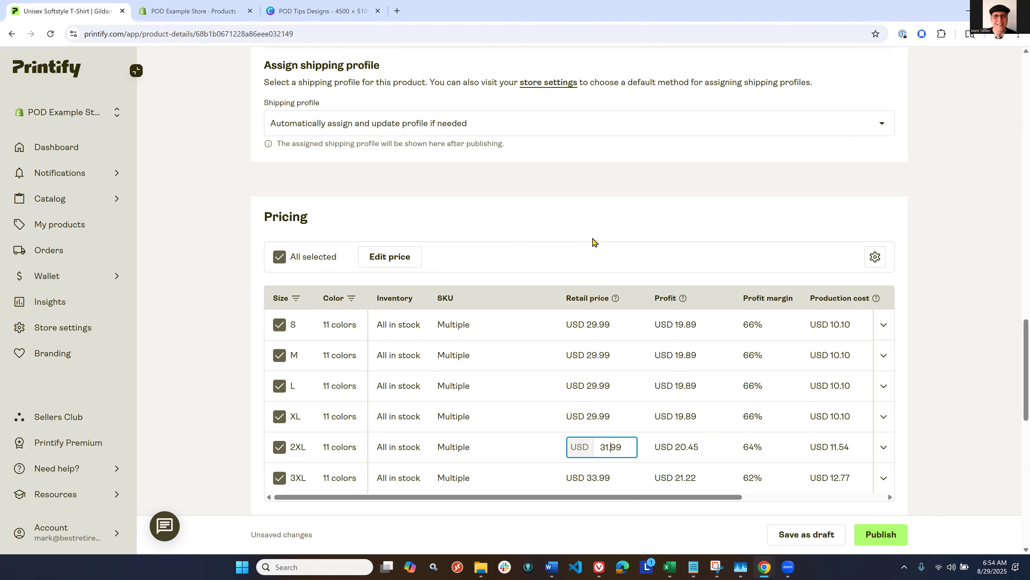
Assign the product to the Home page Shopify collection in the publishing settings and save the product as a draft.
scroll(592, 242, "down", 2)
scroll(592, 256, "down", 1)
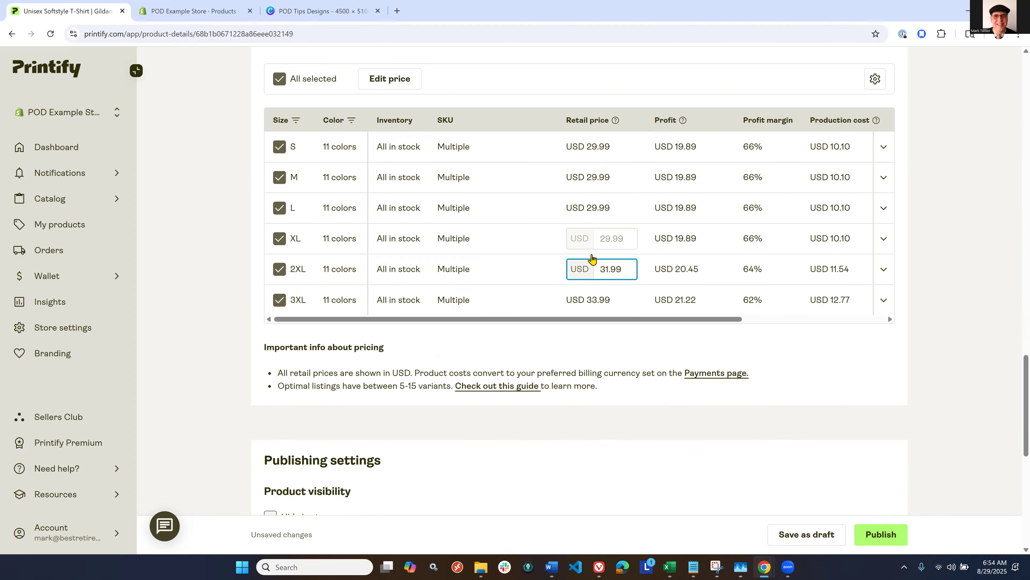
scroll(592, 258, "down", 2)
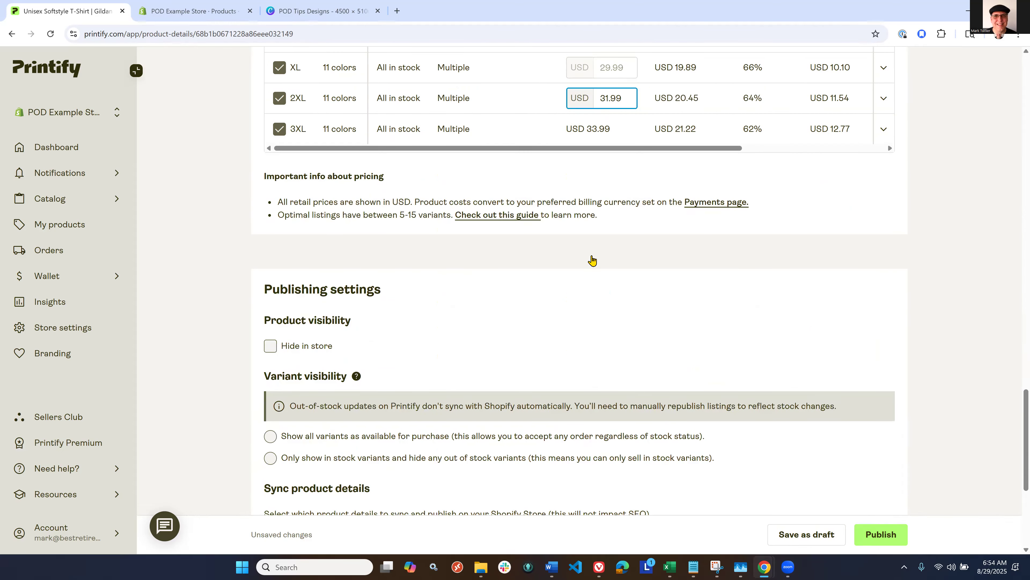
scroll(592, 258, "down", 2)
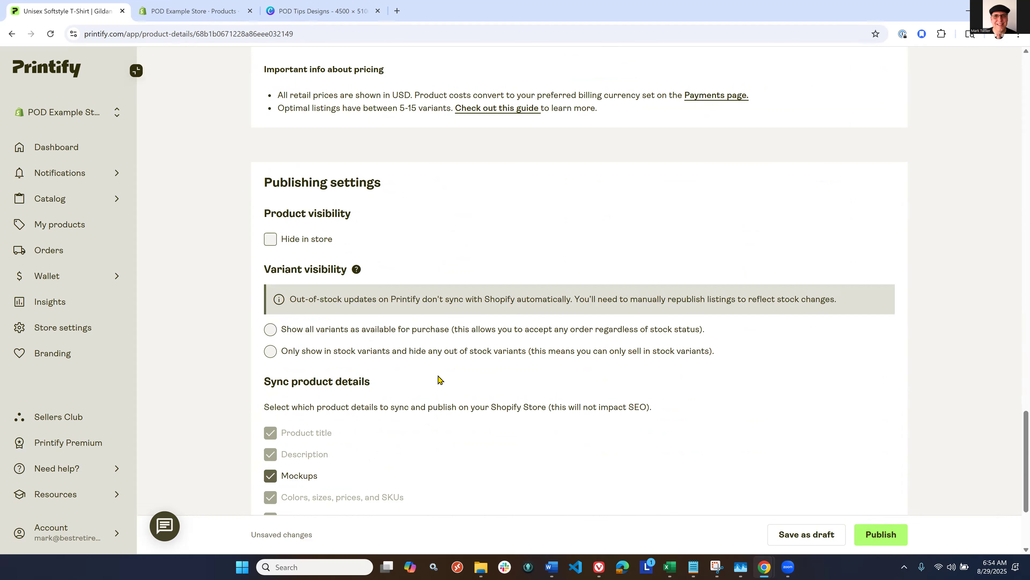
scroll(440, 380, "down", 2)
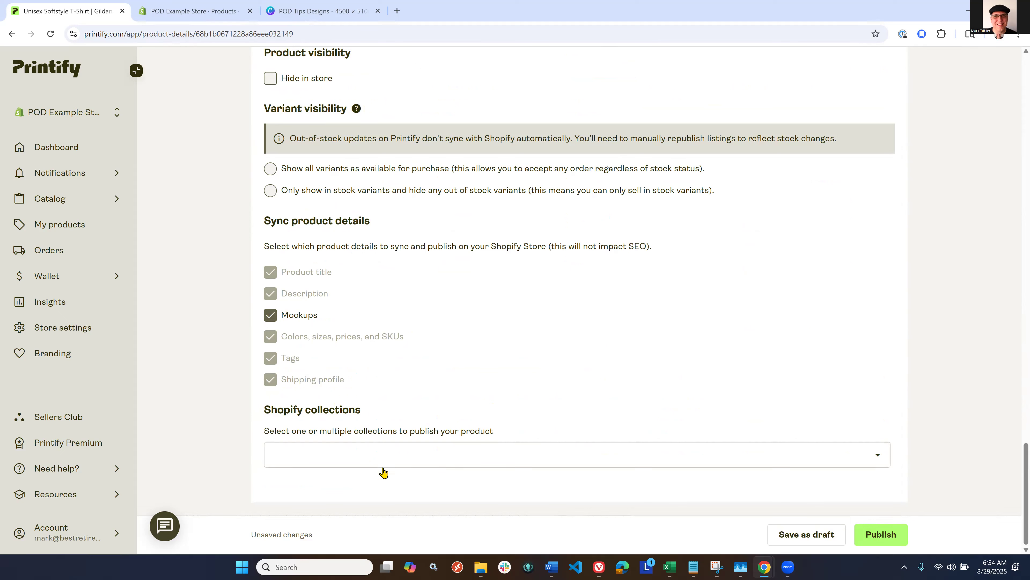
left_click(395, 465)
left_click(351, 486)
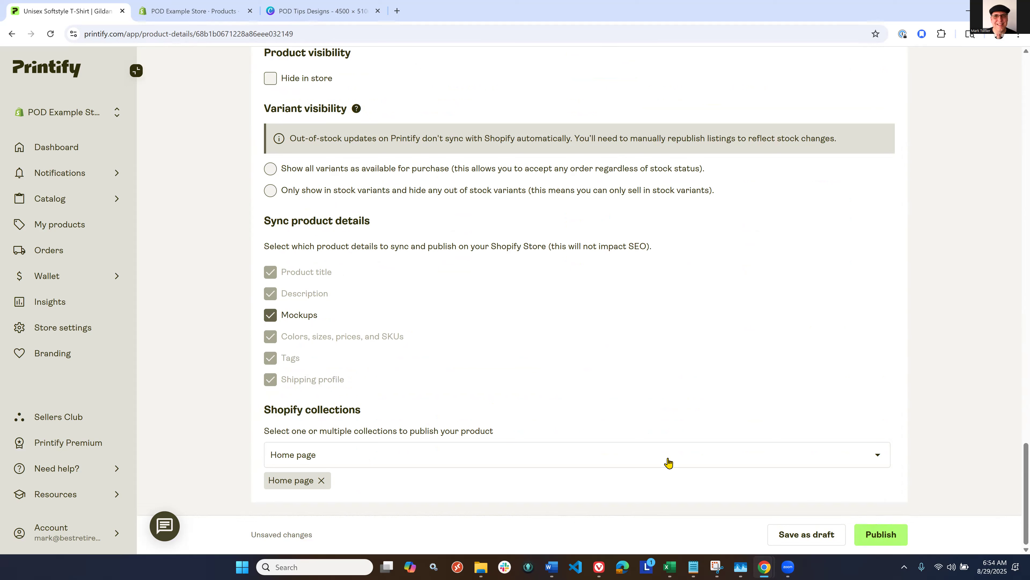
left_click(785, 533)
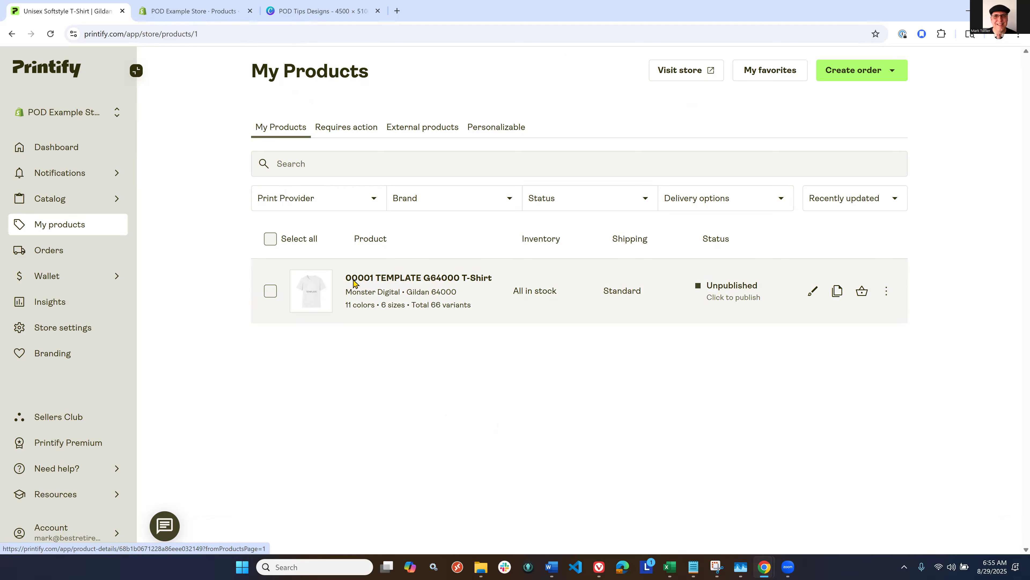
View the status filter options in the product list and search the products for 00001.
left_click(340, 167)
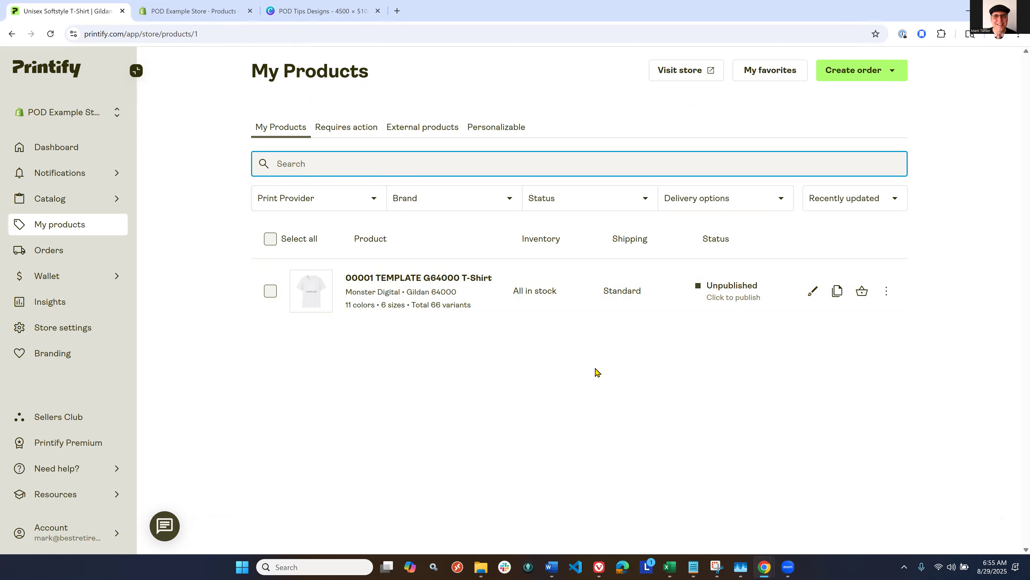
left_click(642, 200)
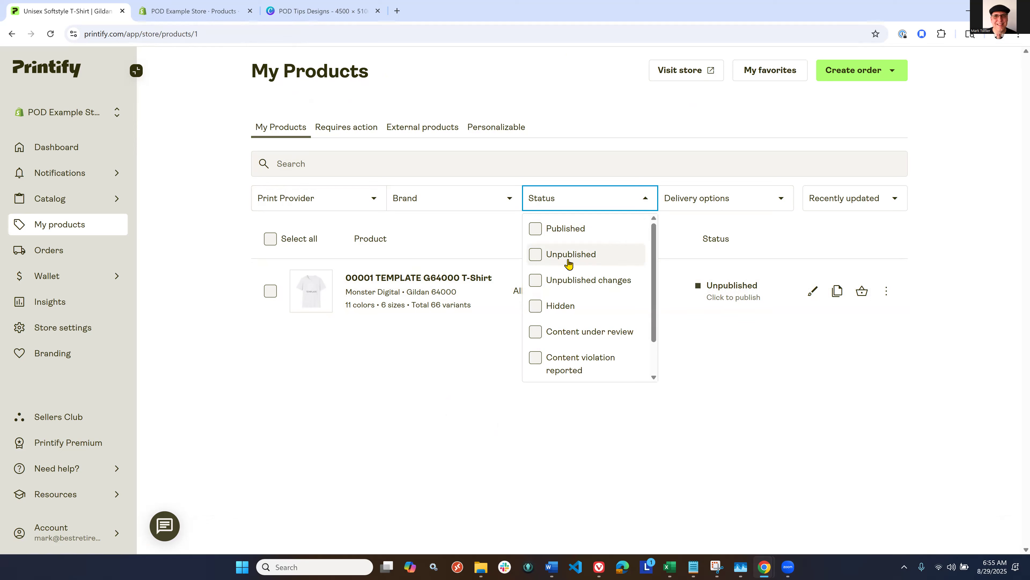
left_click(743, 406)
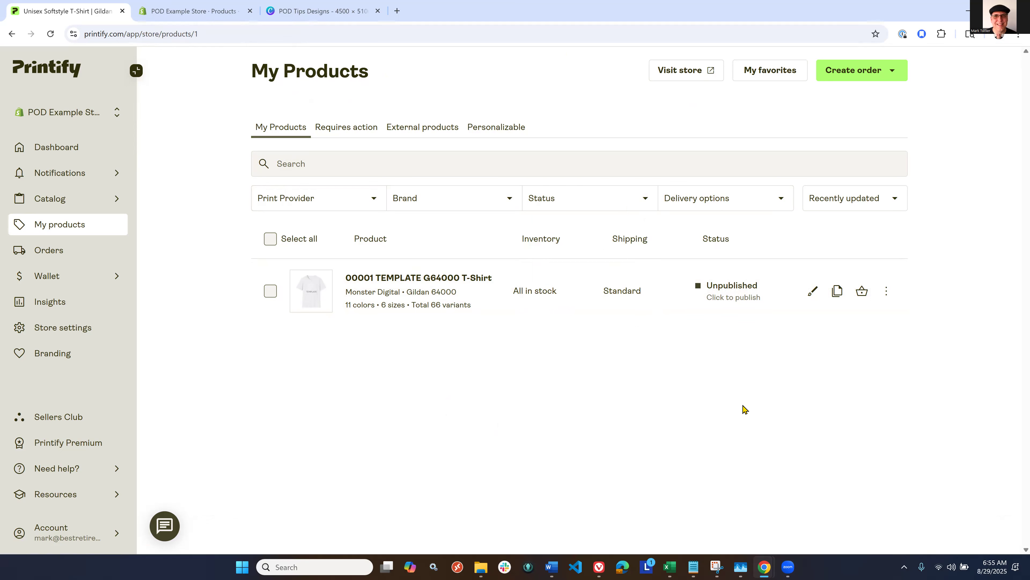
left_click(312, 167)
type("00001")
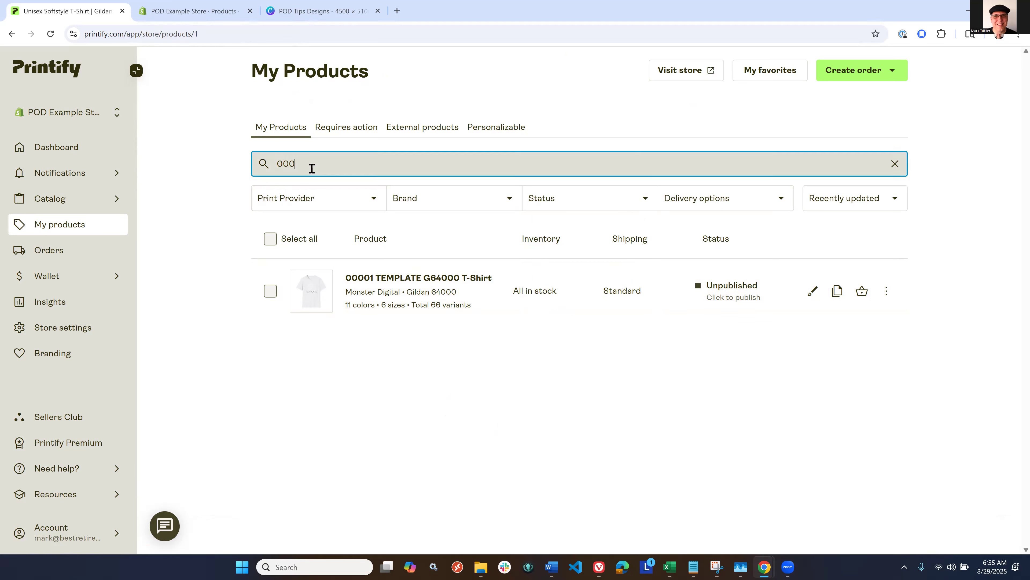